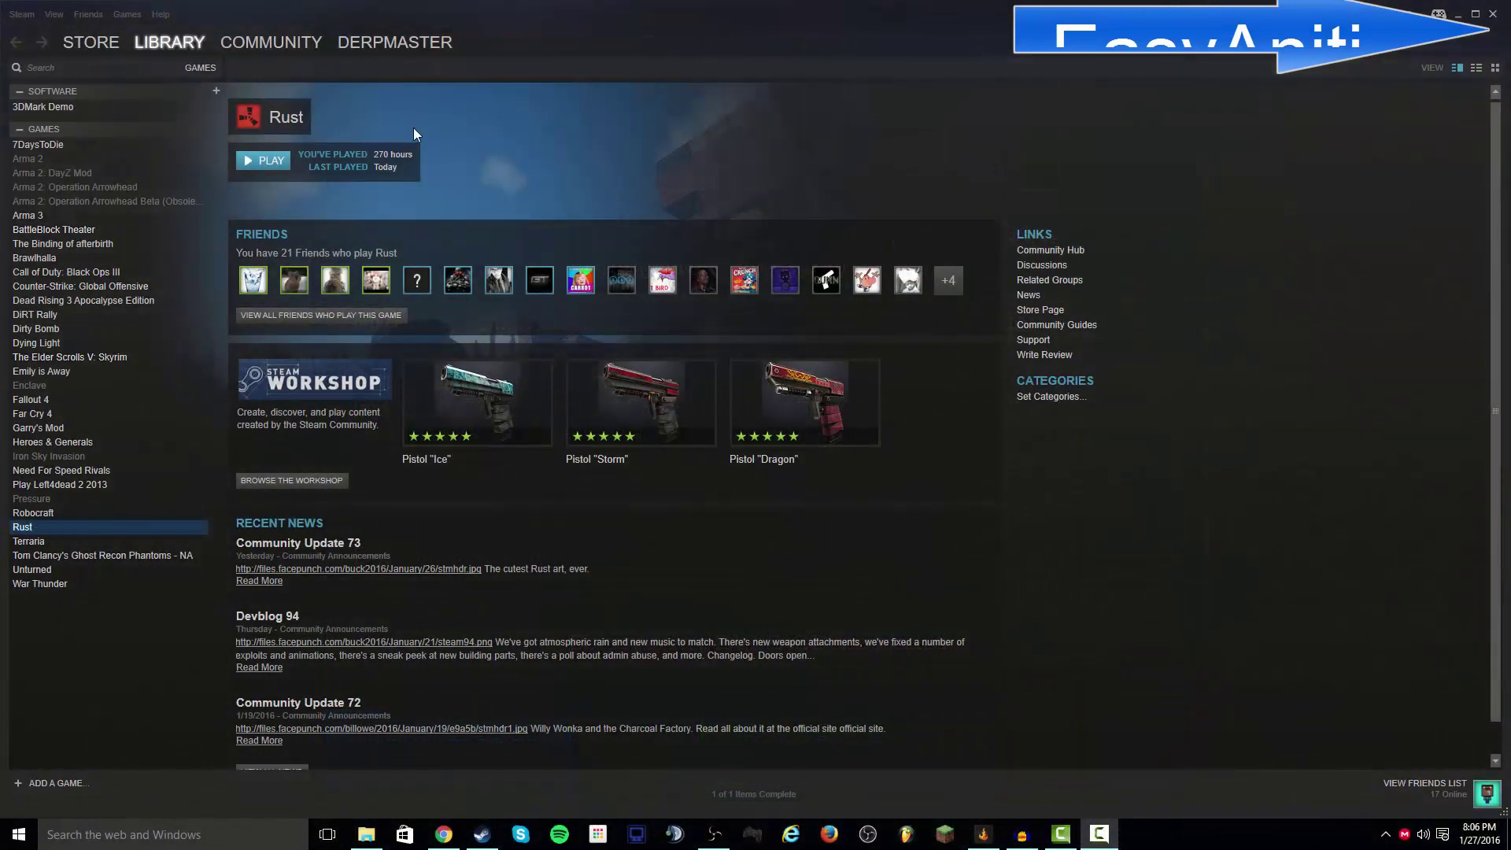
- Open Rust's local game files folder from the game's properties in the library
click(21, 14)
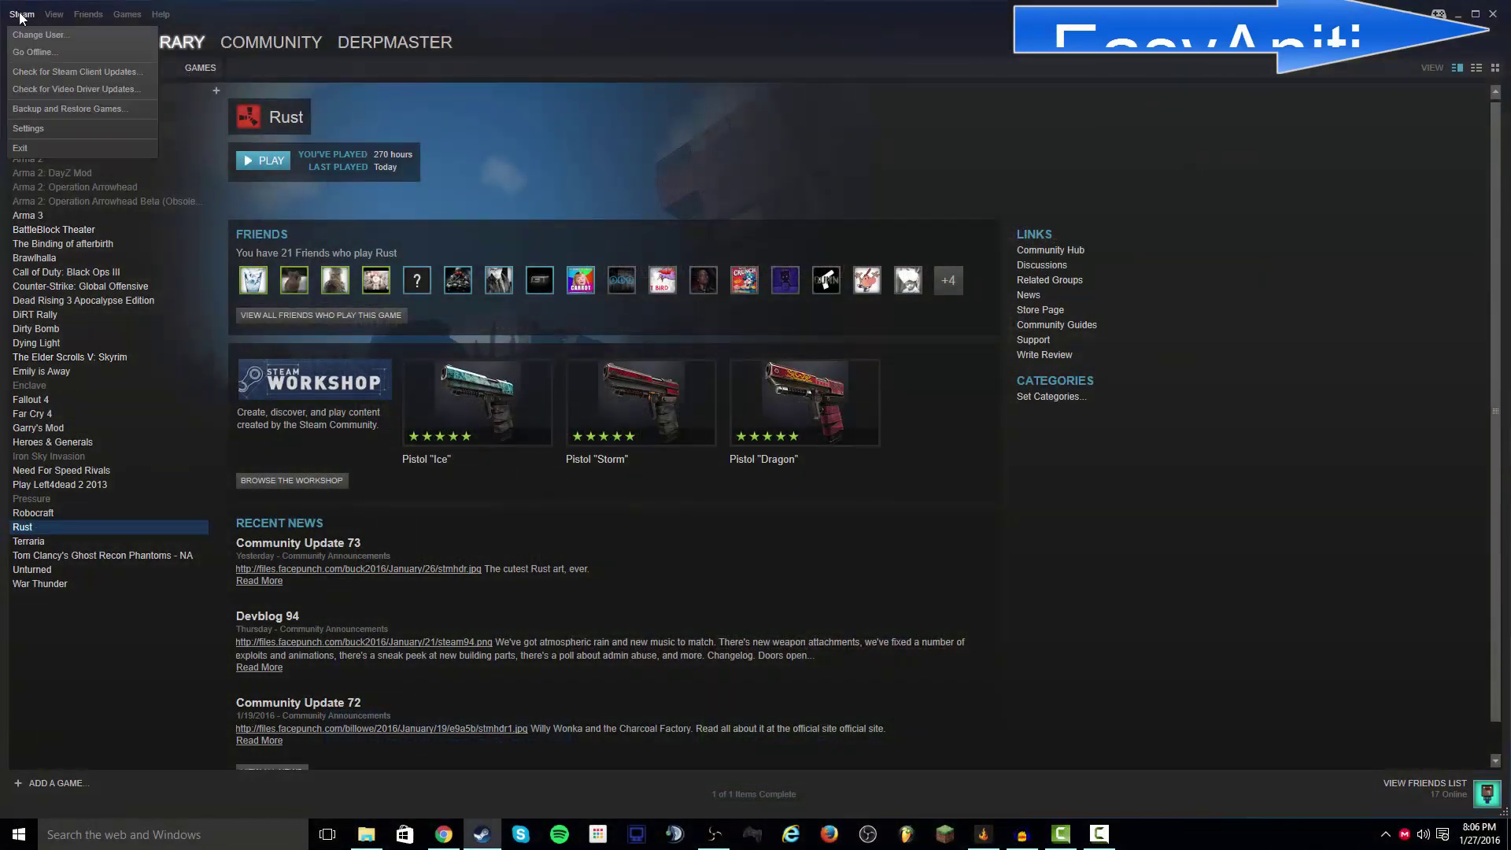
mouse_move(89, 14)
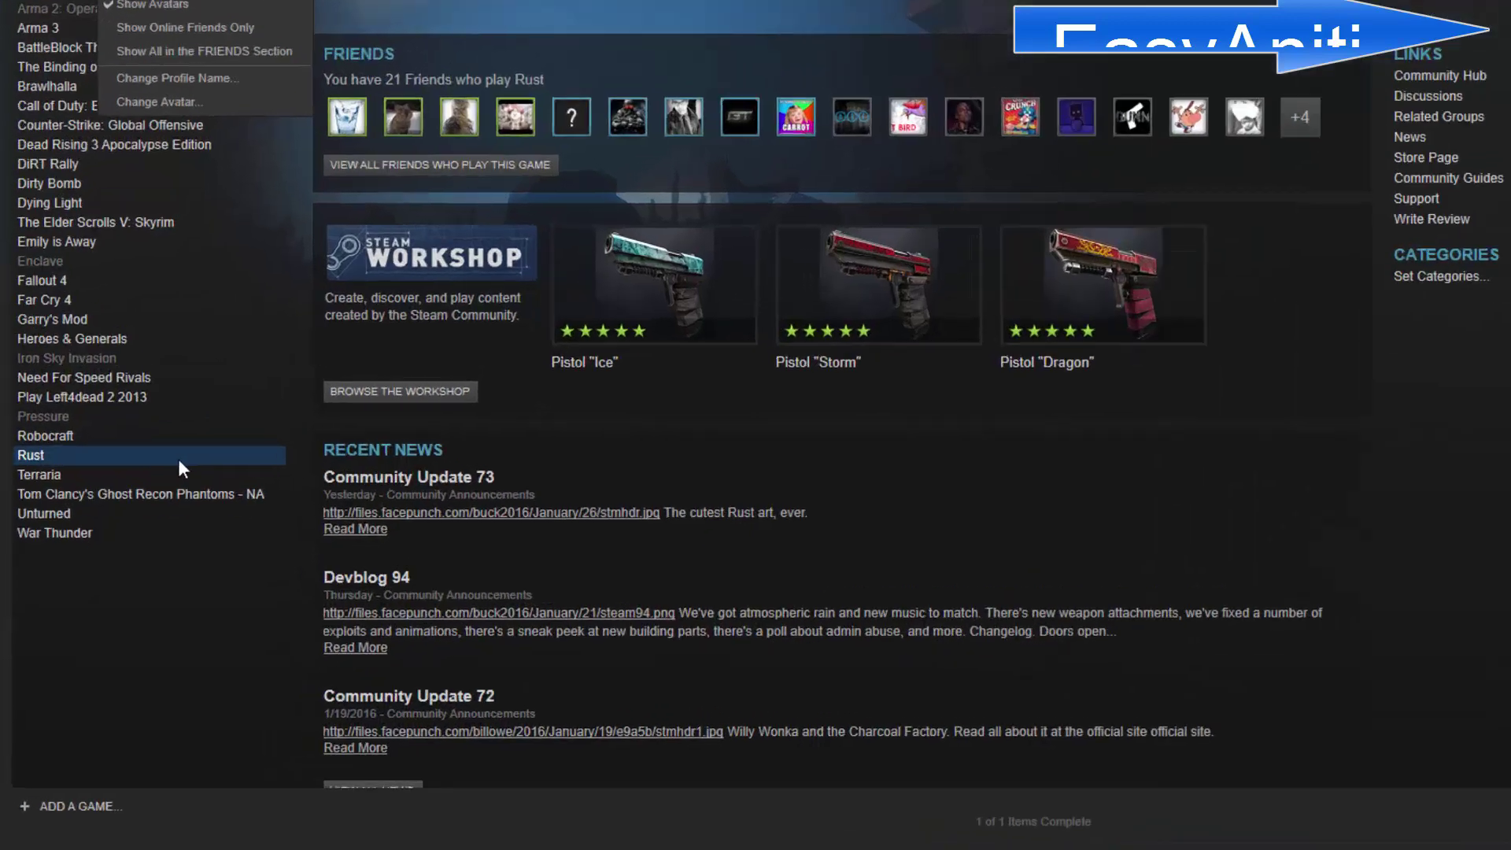
right_click(130, 530)
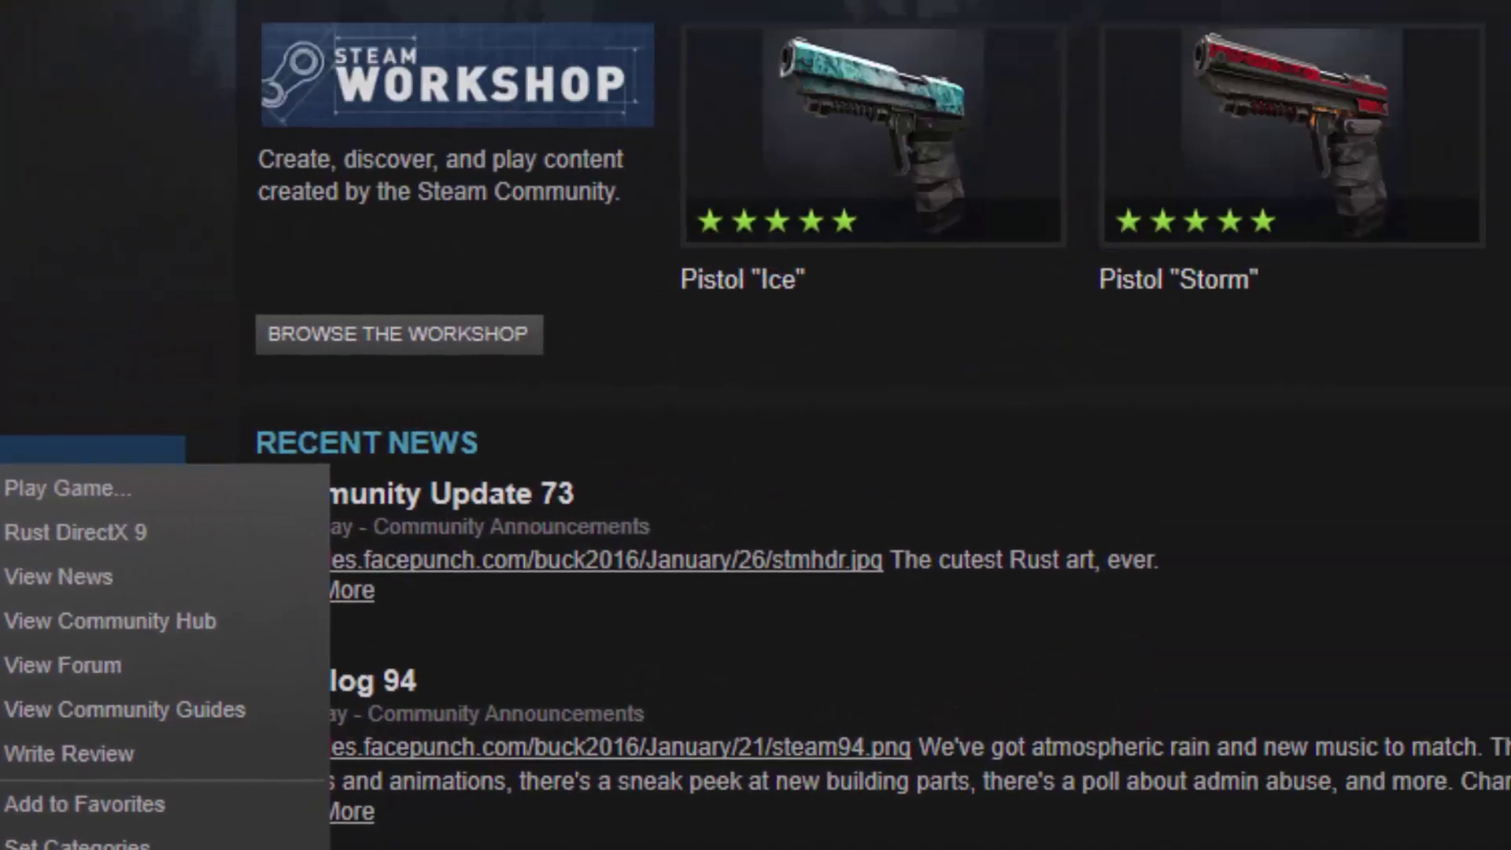
click(543, 817)
click(844, 10)
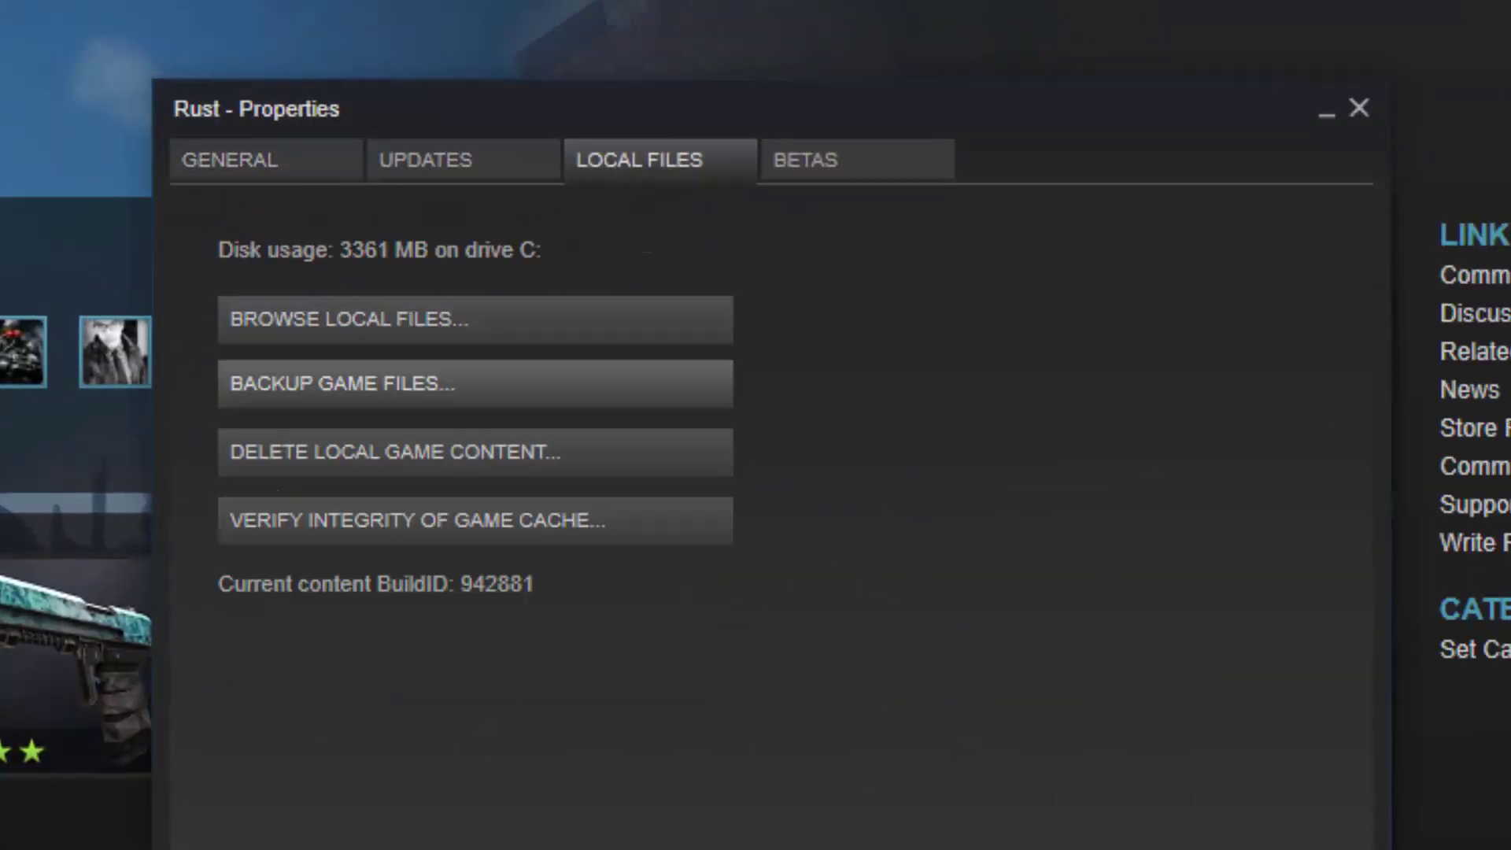
click(489, 321)
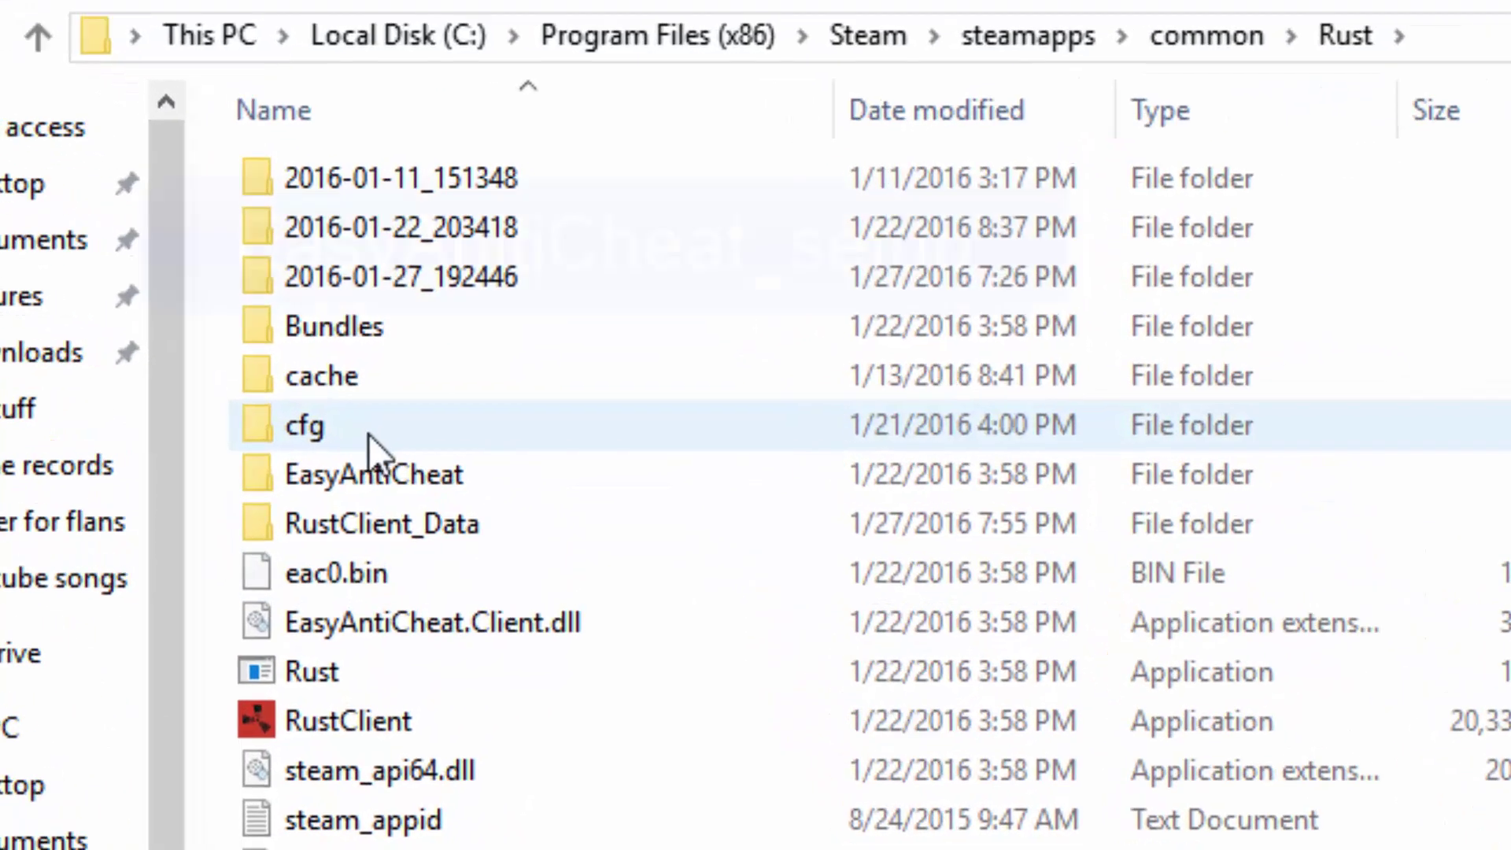
- Open the EasyAntiCheat folder and run EasyAntiCheat_Setup as administrator
mouse_move(503, 455)
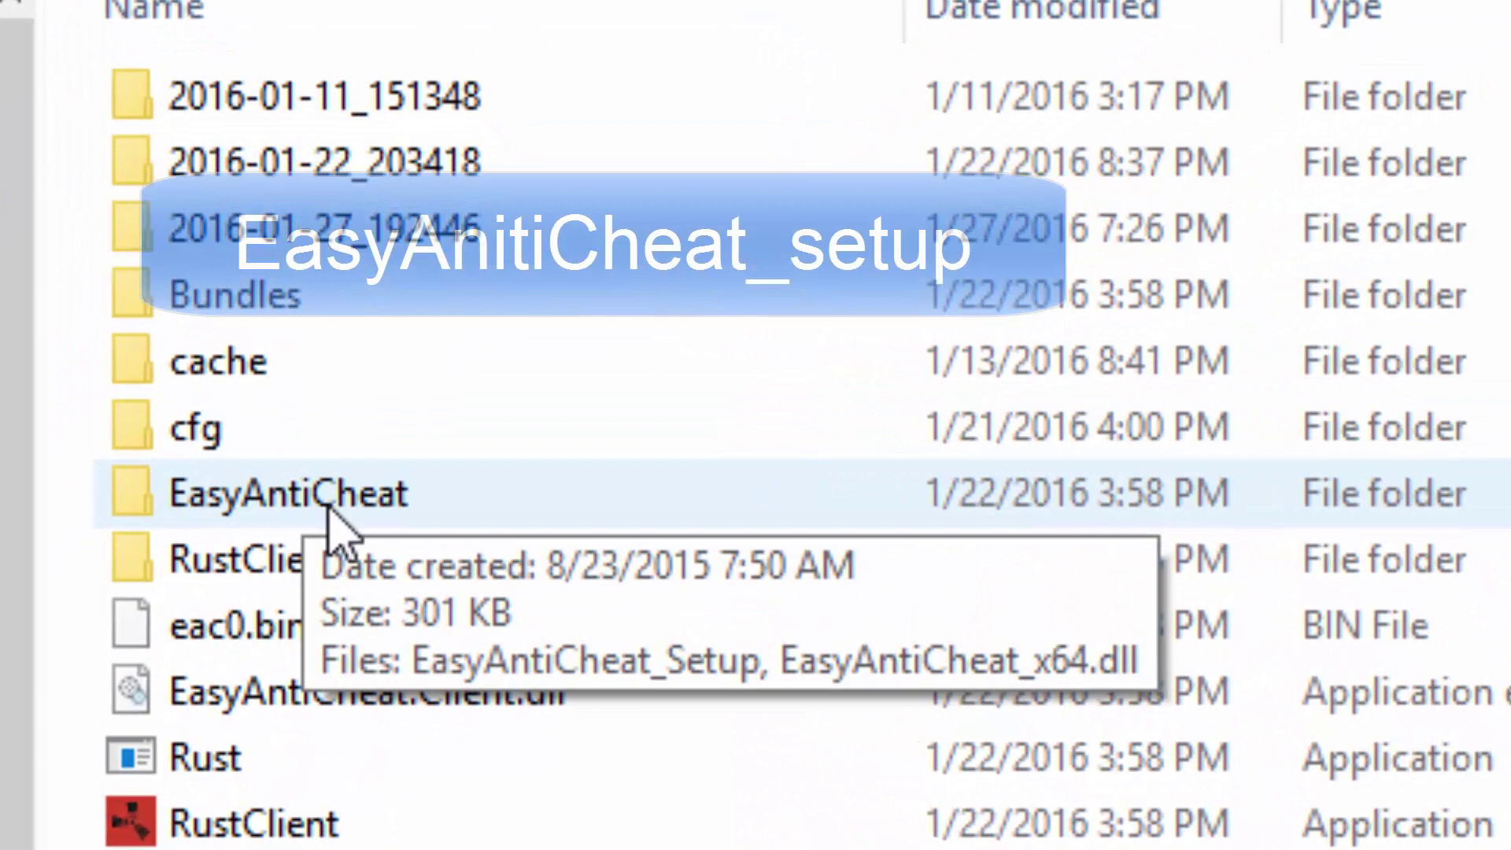
double_click(331, 504)
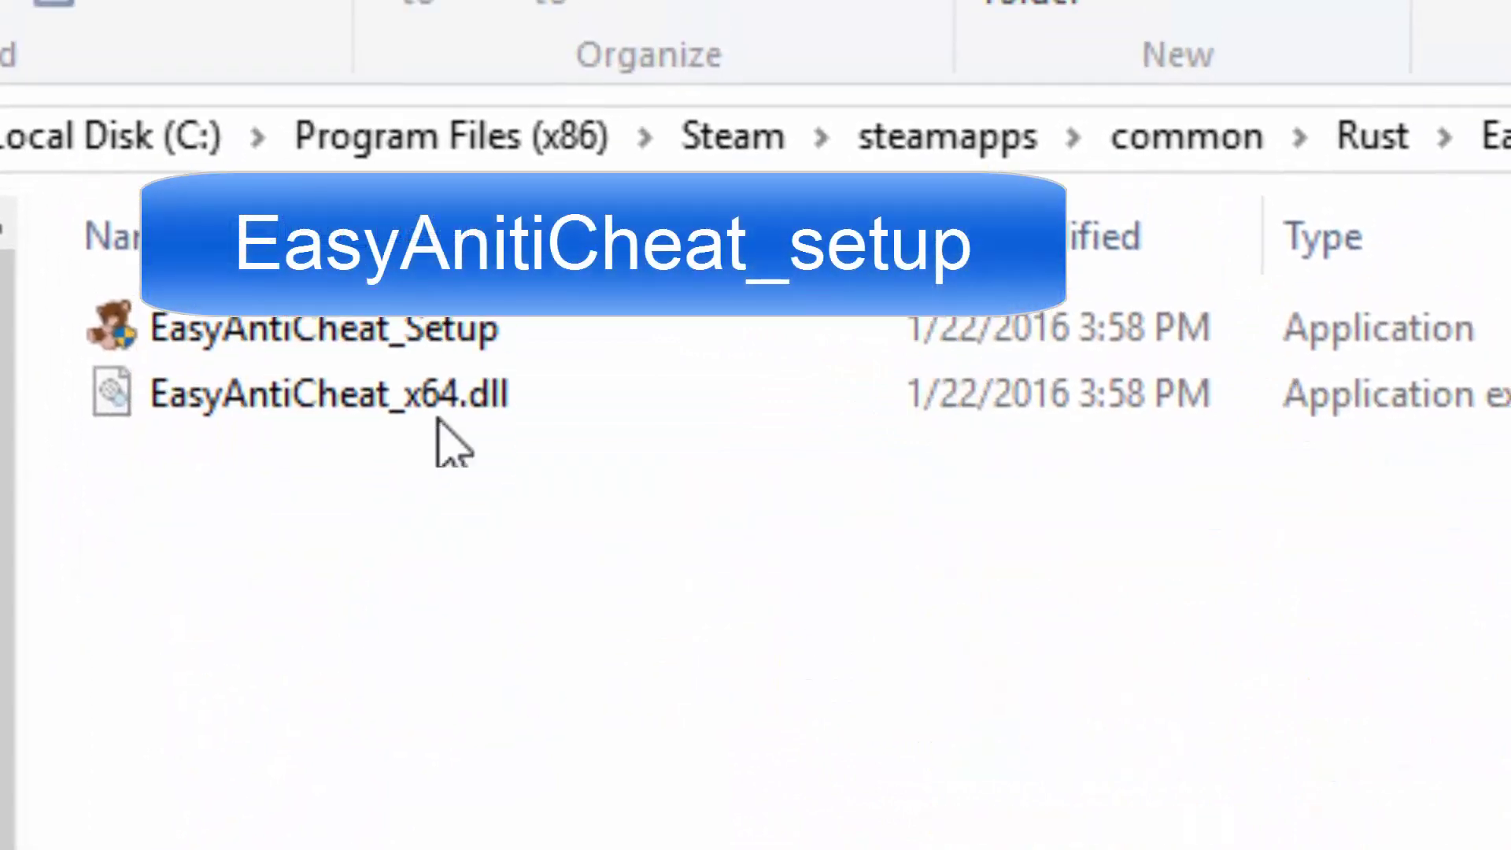
right_click(504, 329)
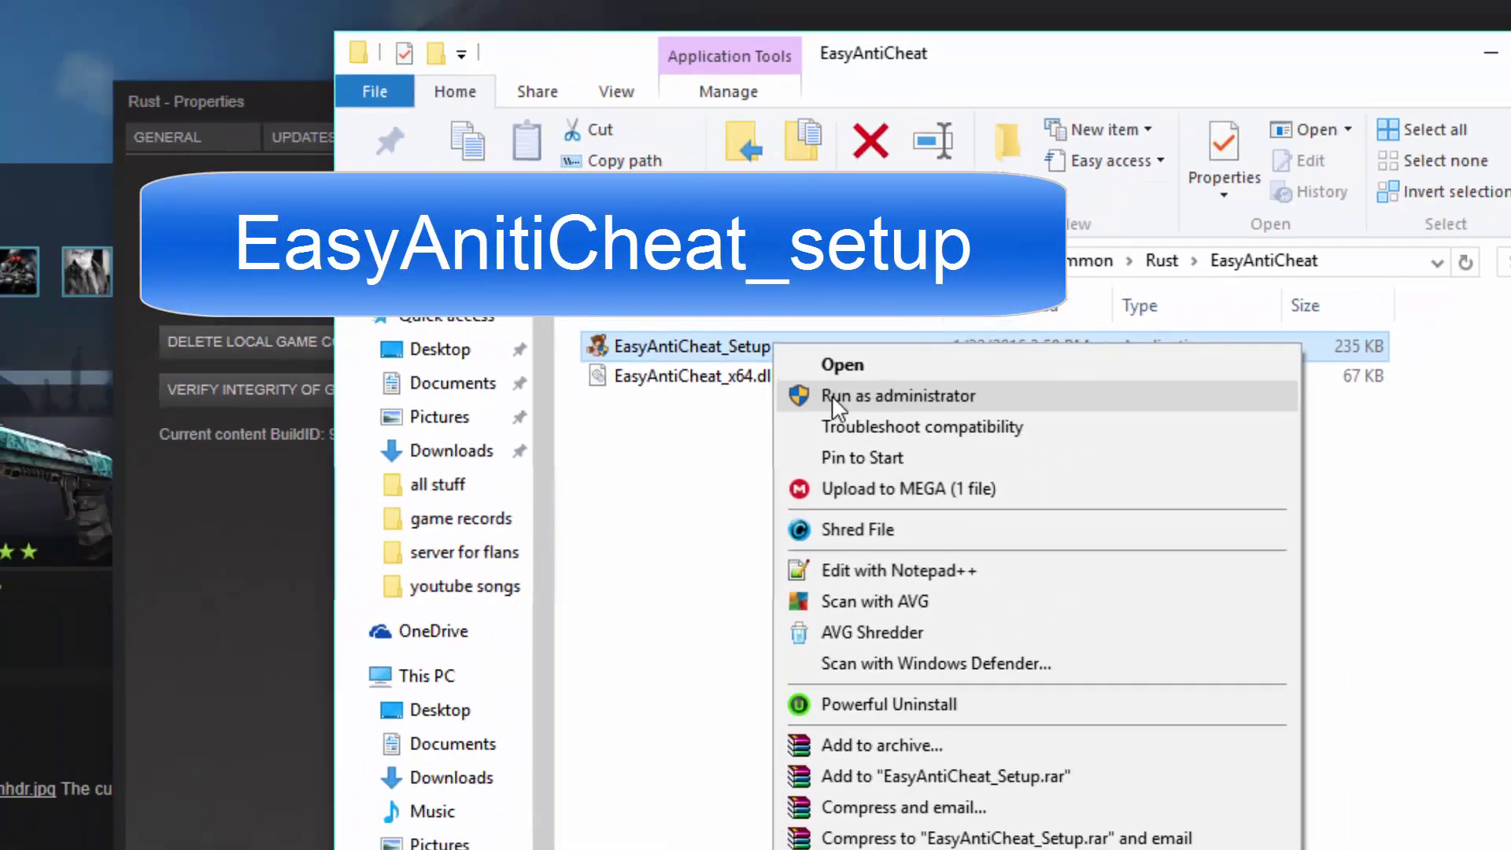
click(833, 395)
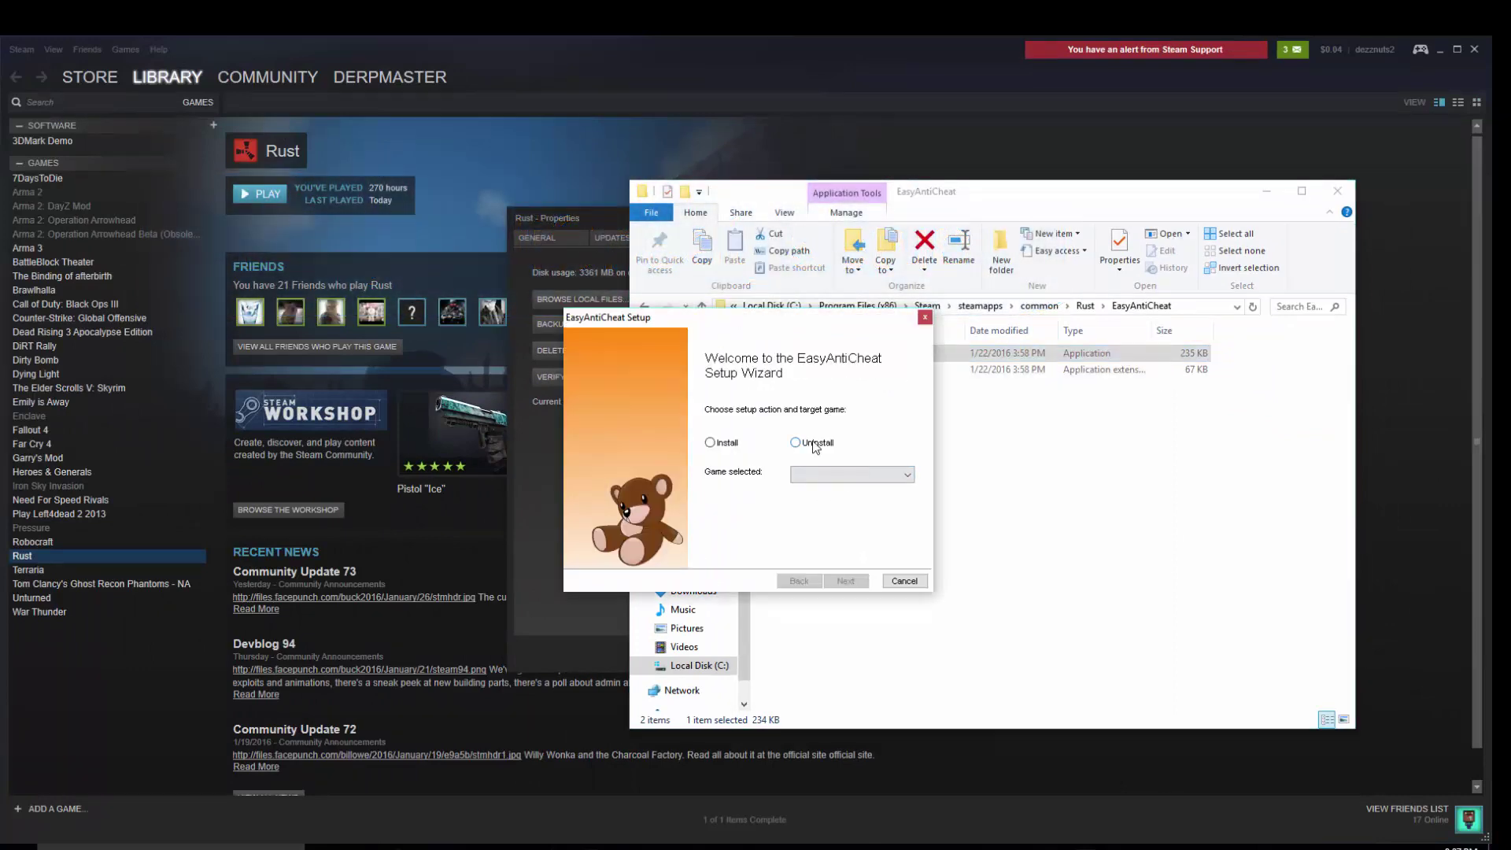
- Uninstall EasyAntiCheat for the game Rust and finish the setup wizard
click(814, 443)
click(850, 474)
click(830, 498)
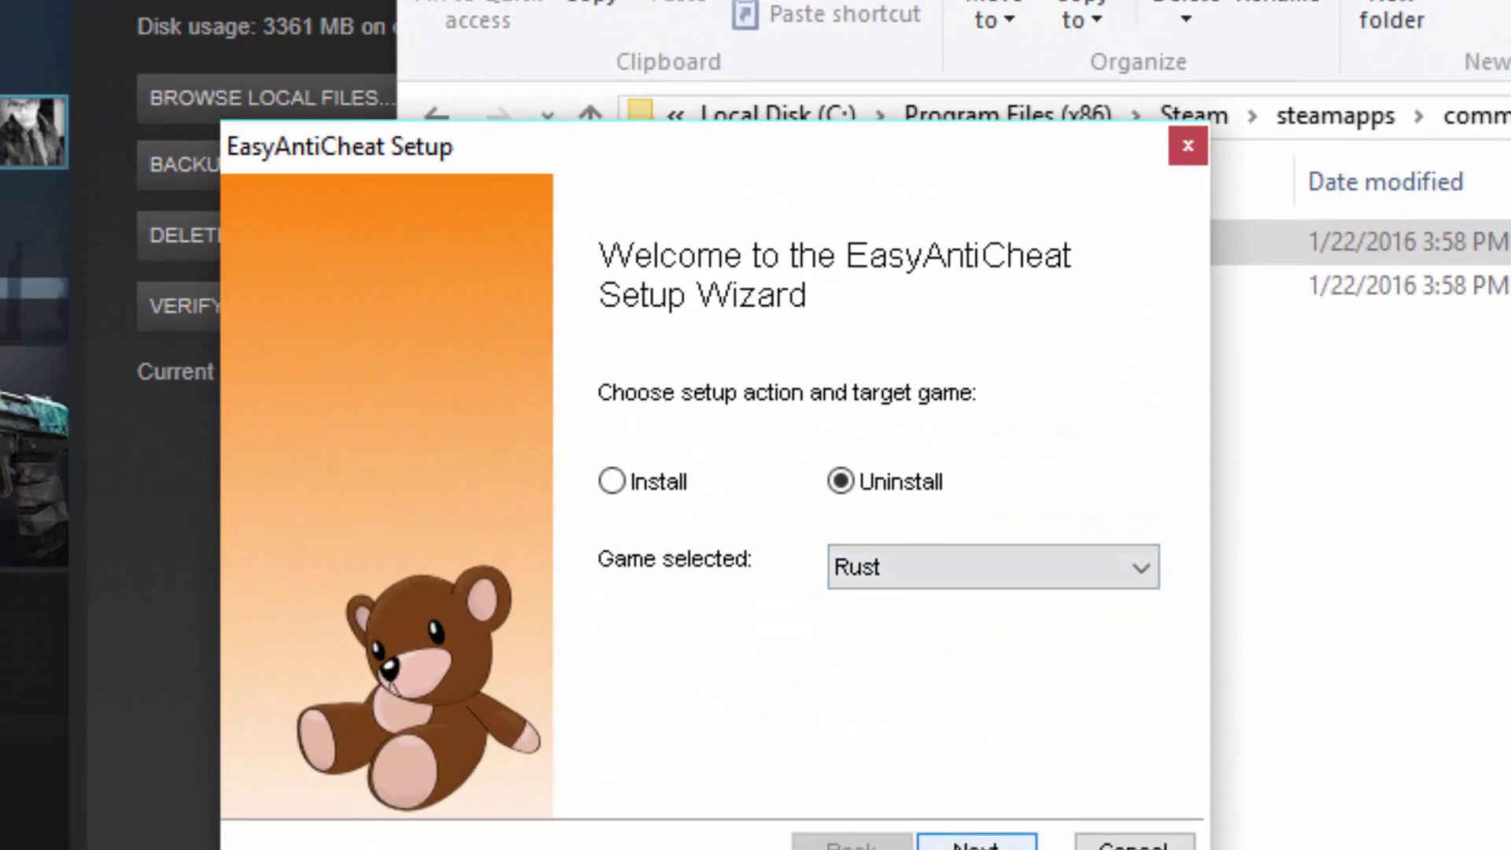
click(977, 844)
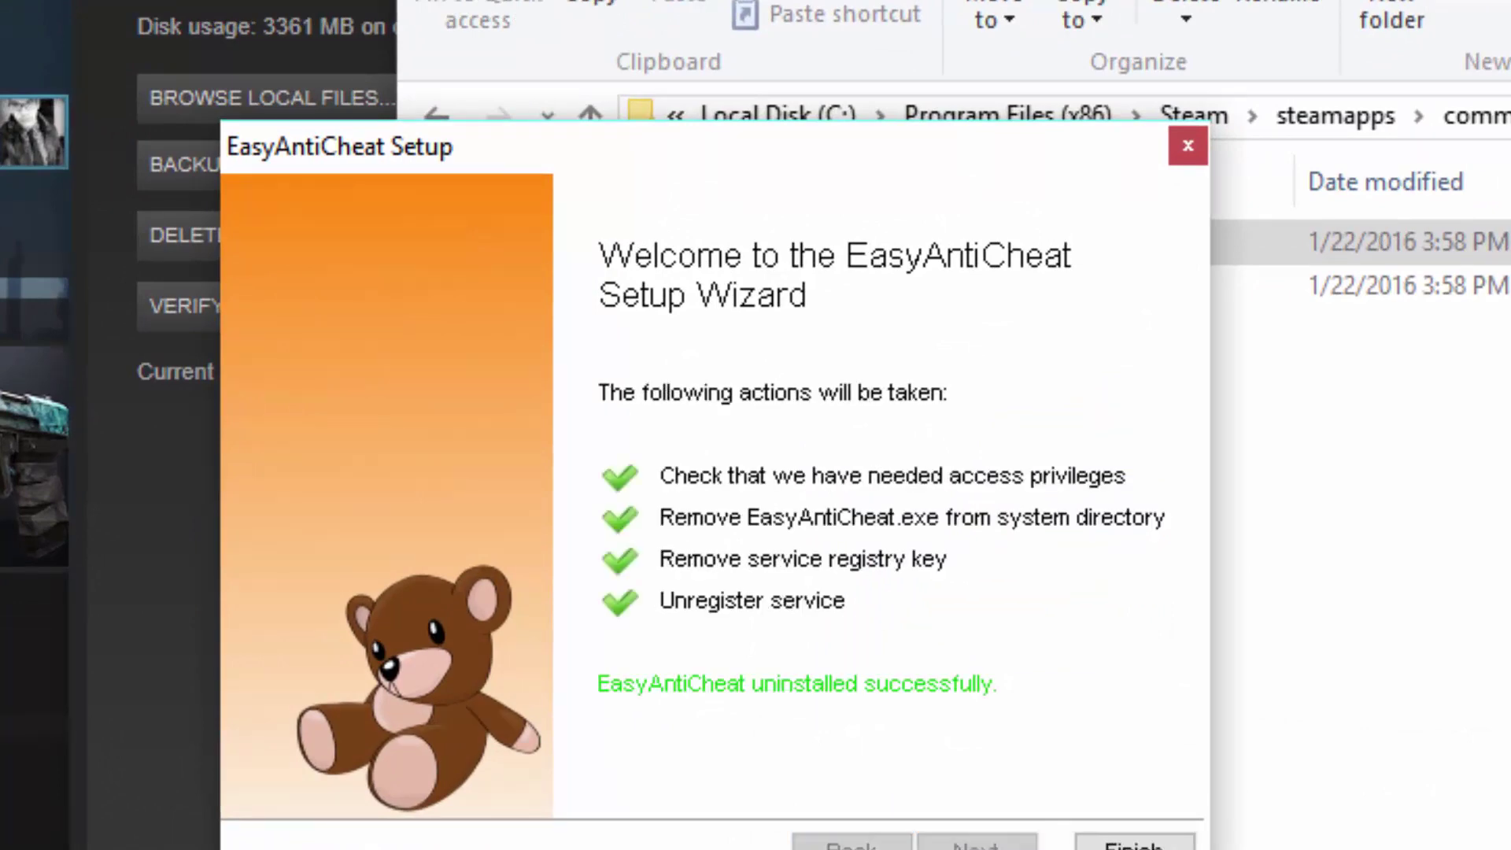
click(1135, 844)
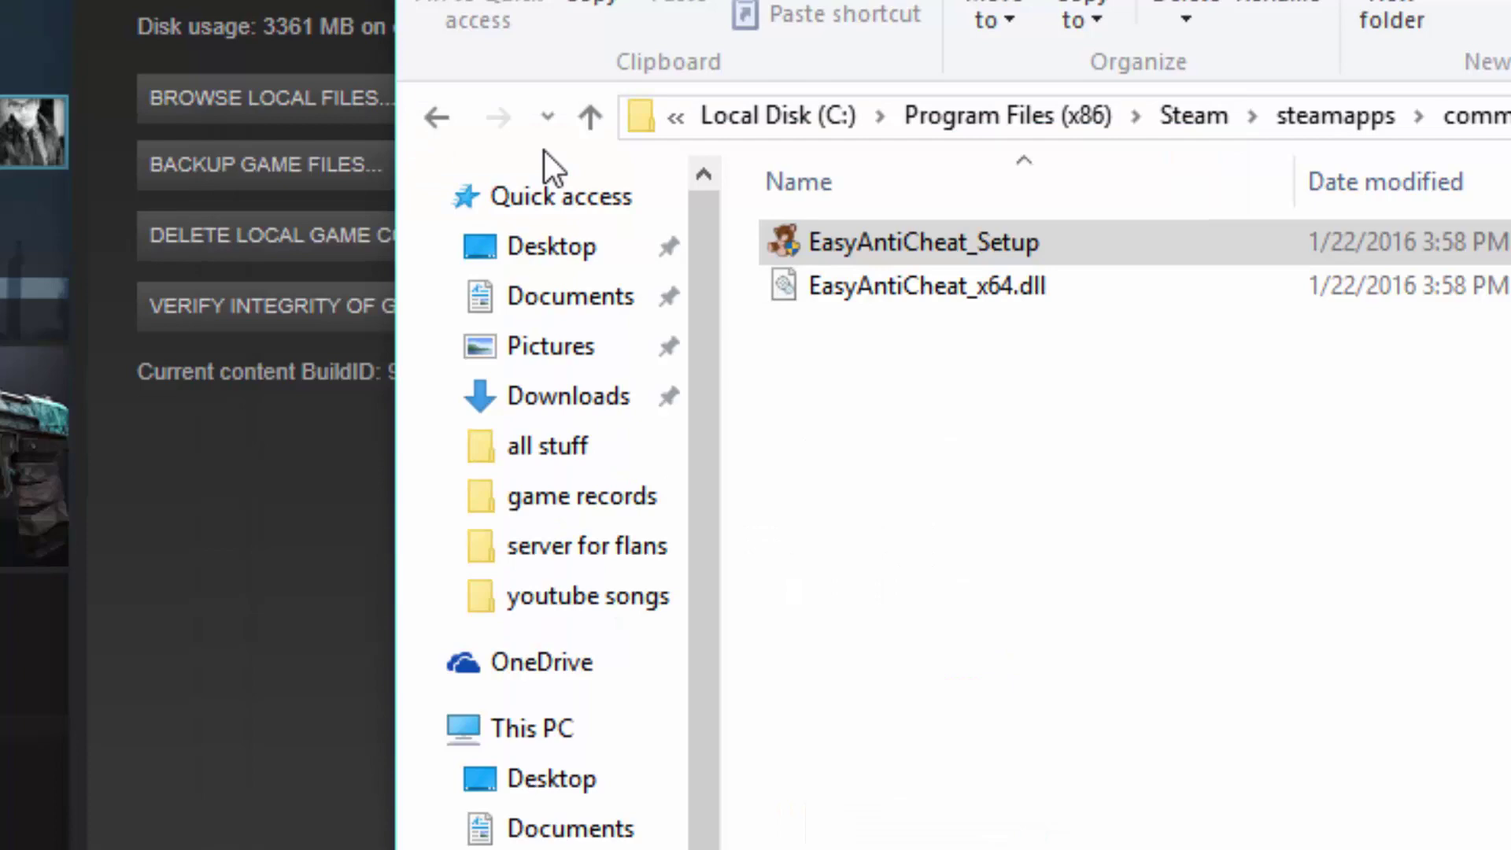
- Run EasyAntiCheat_Setup as administrator again and install EasyAntiCheat for the game Rust, finishing the wizard
right_click(876, 238)
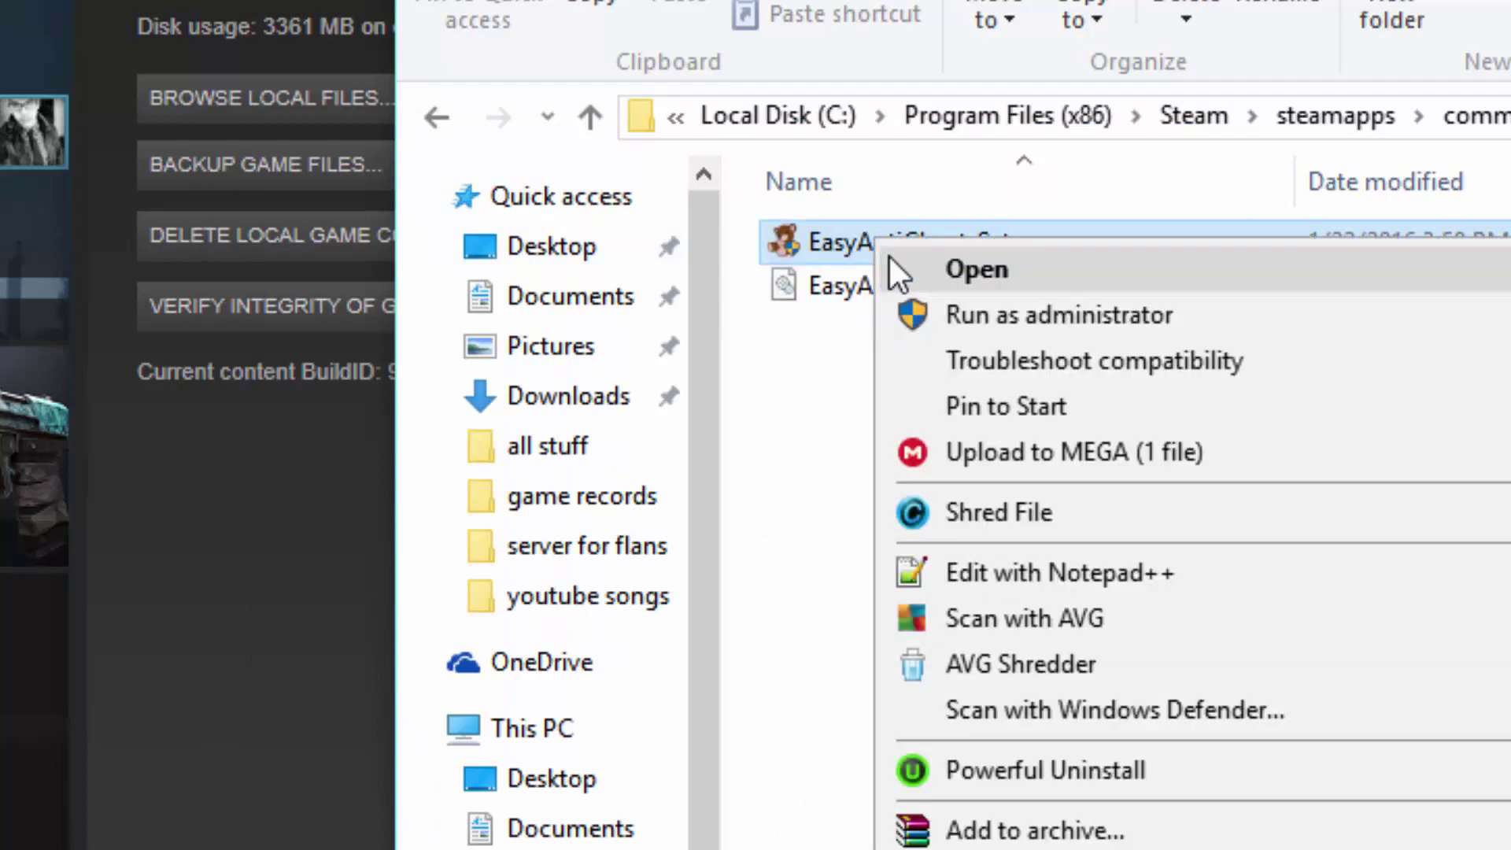
click(979, 316)
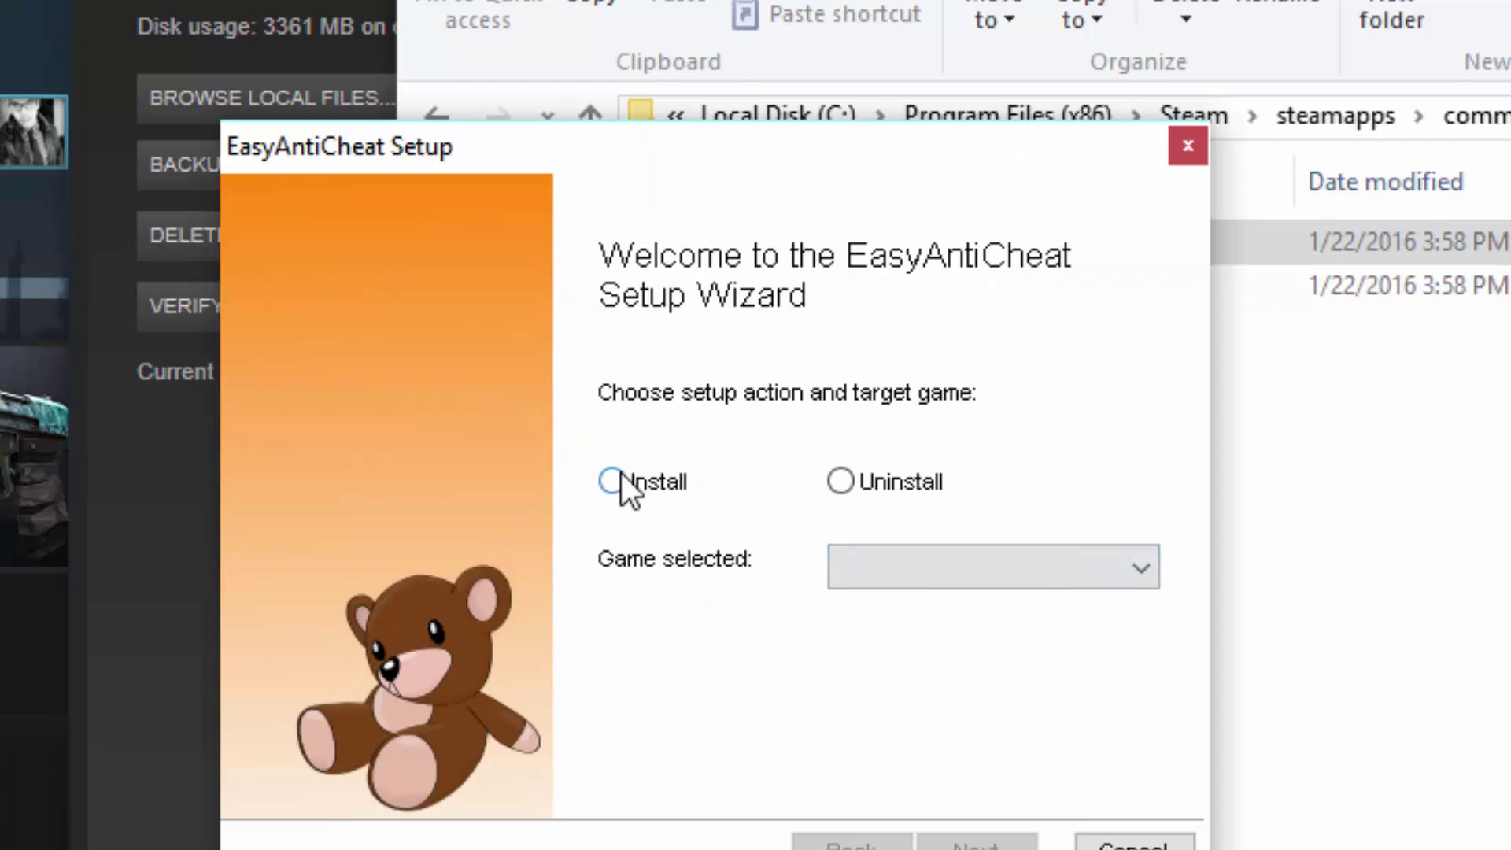
click(621, 476)
click(984, 569)
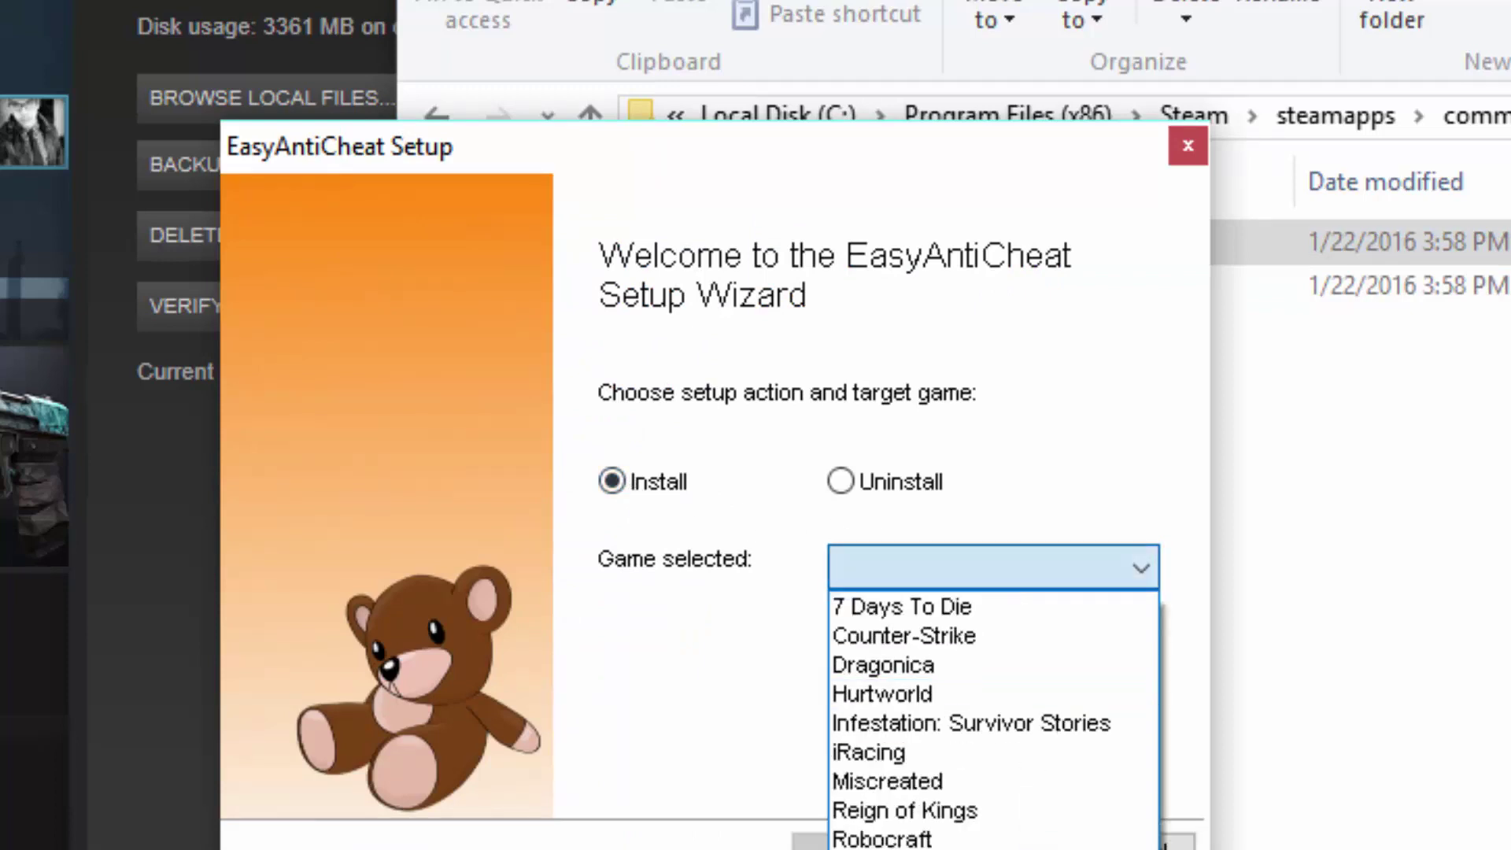
click(905, 840)
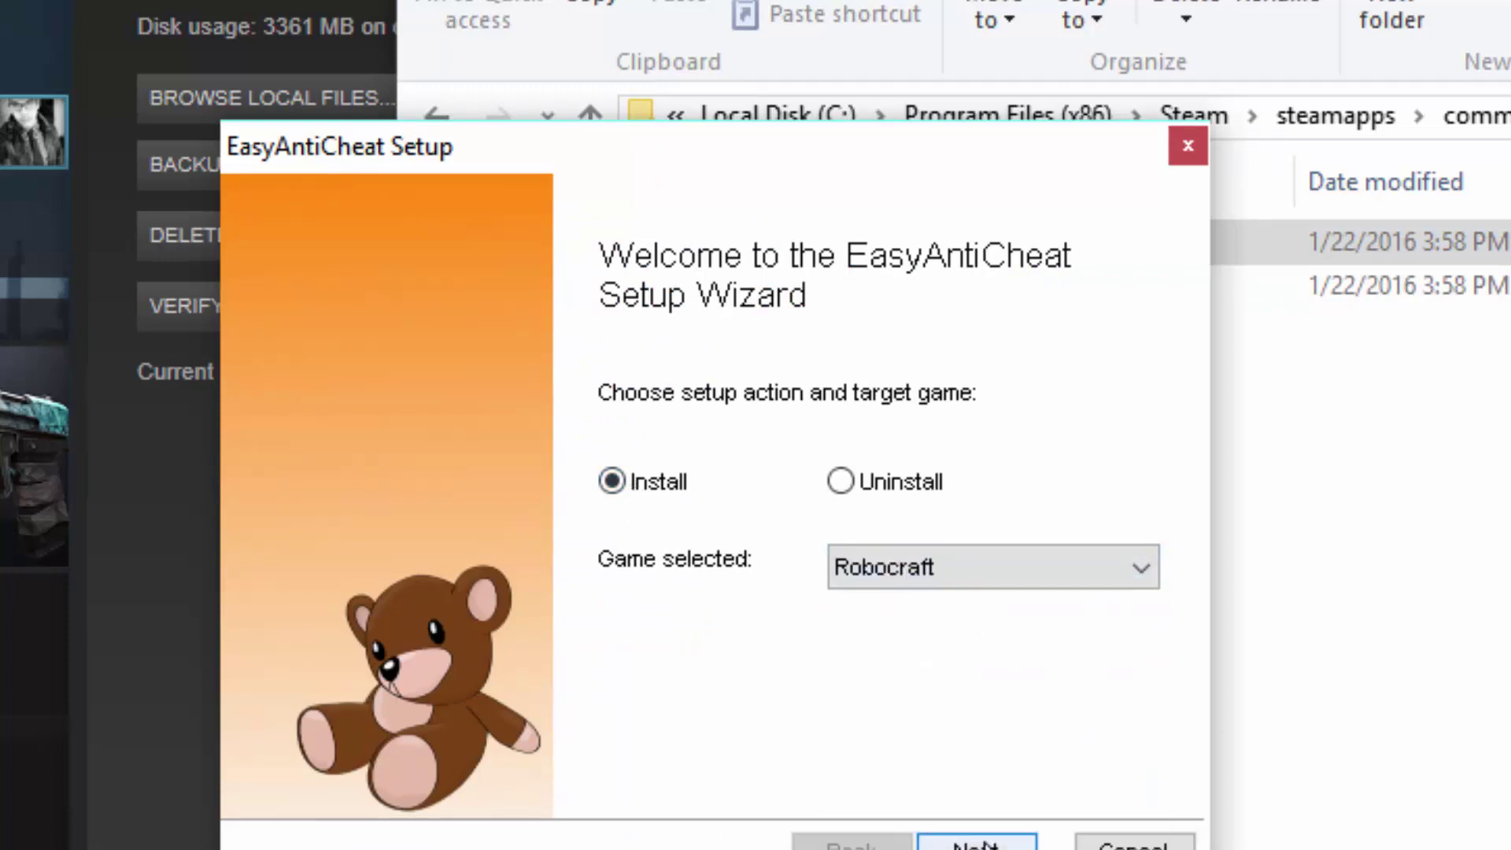
click(937, 586)
click(913, 849)
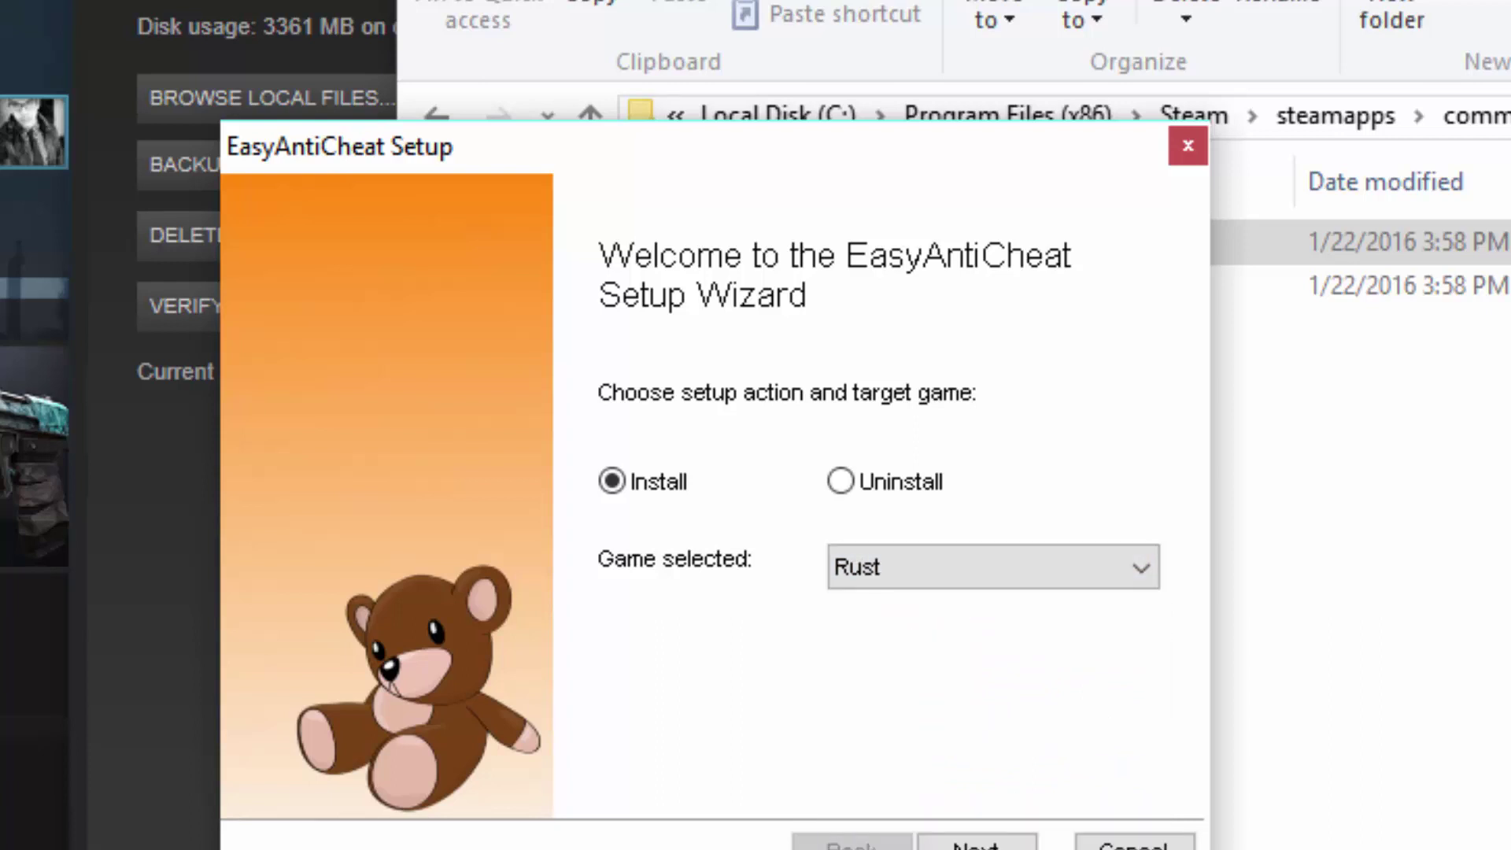
click(976, 836)
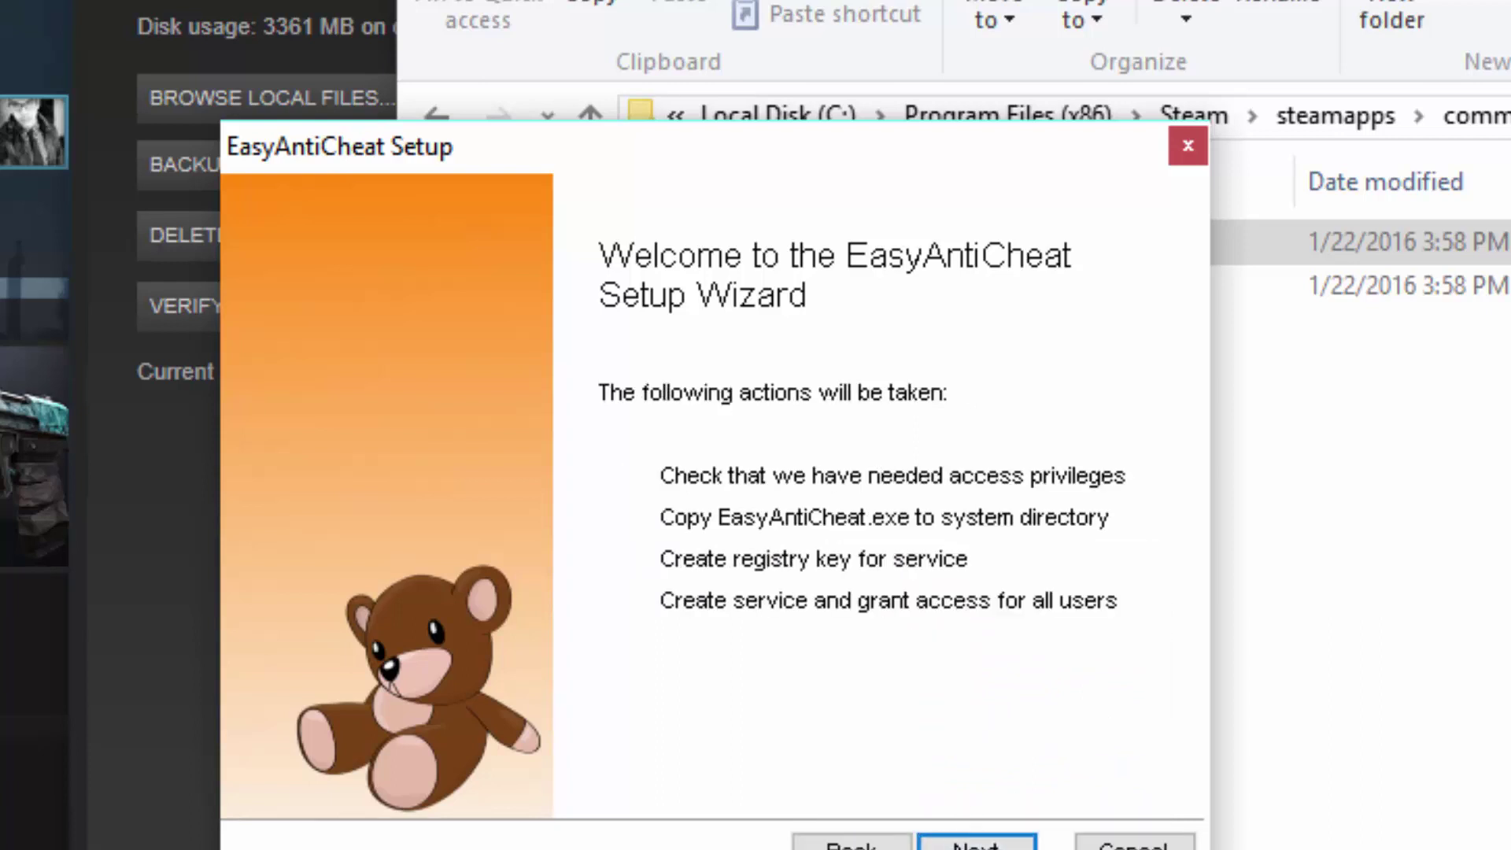
click(976, 836)
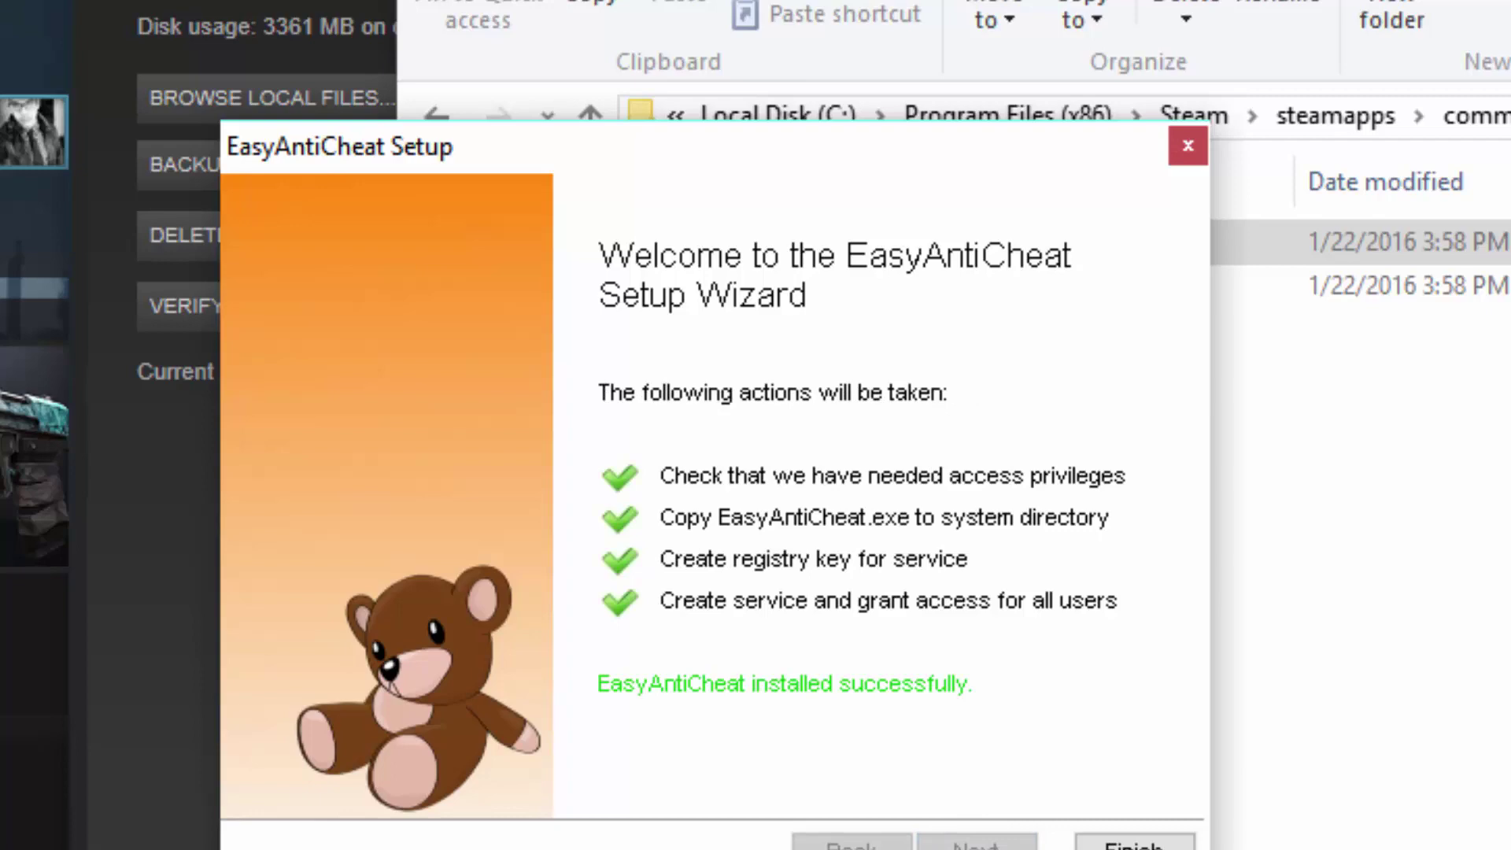
click(1135, 844)
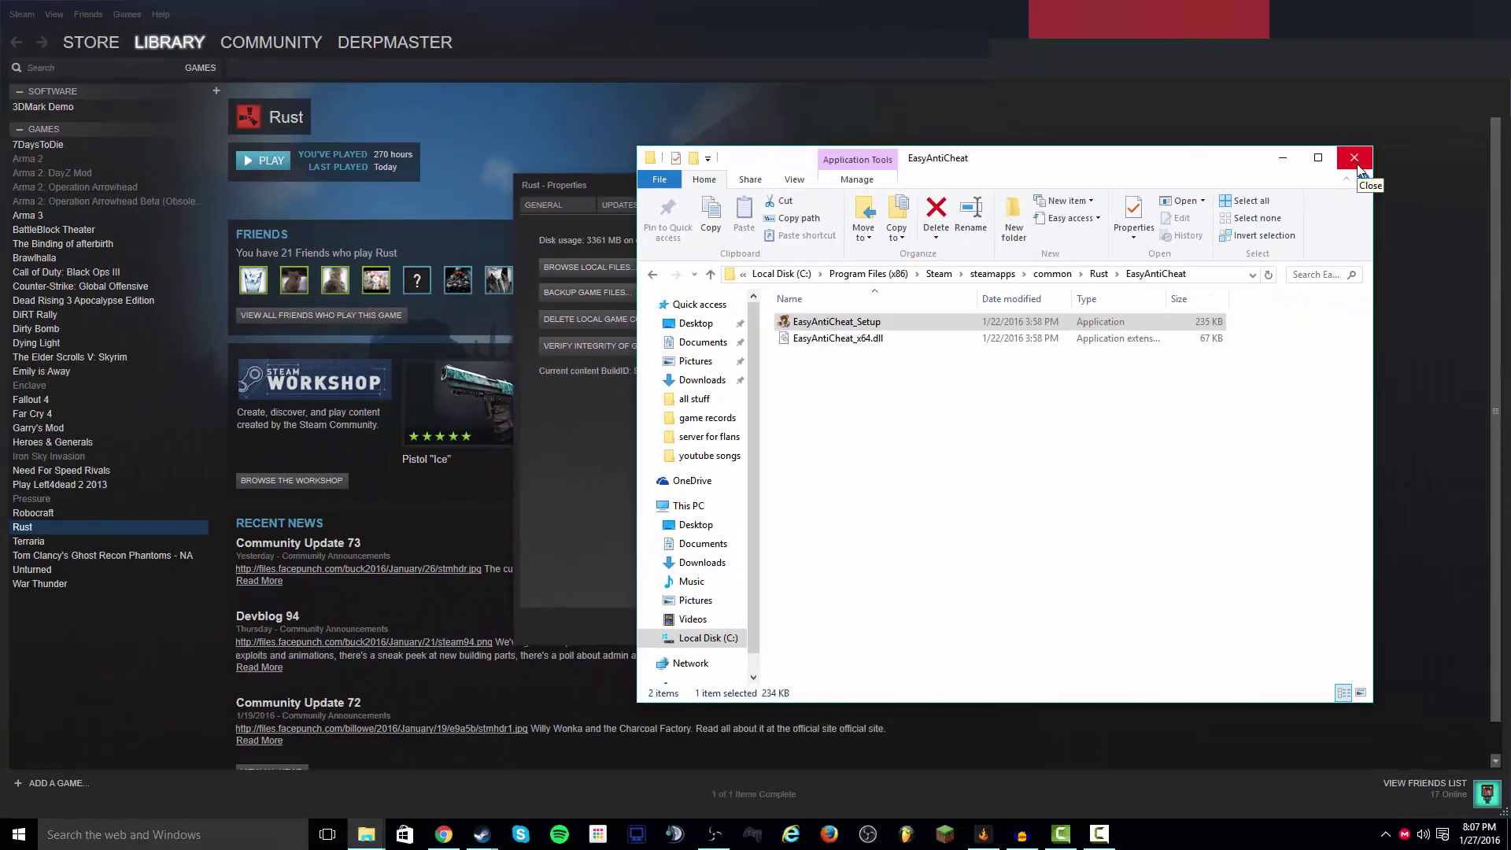
- Close the EasyAntiCheat folder and the Rust properties window, and exit Steam completely
click(1356, 162)
click(984, 186)
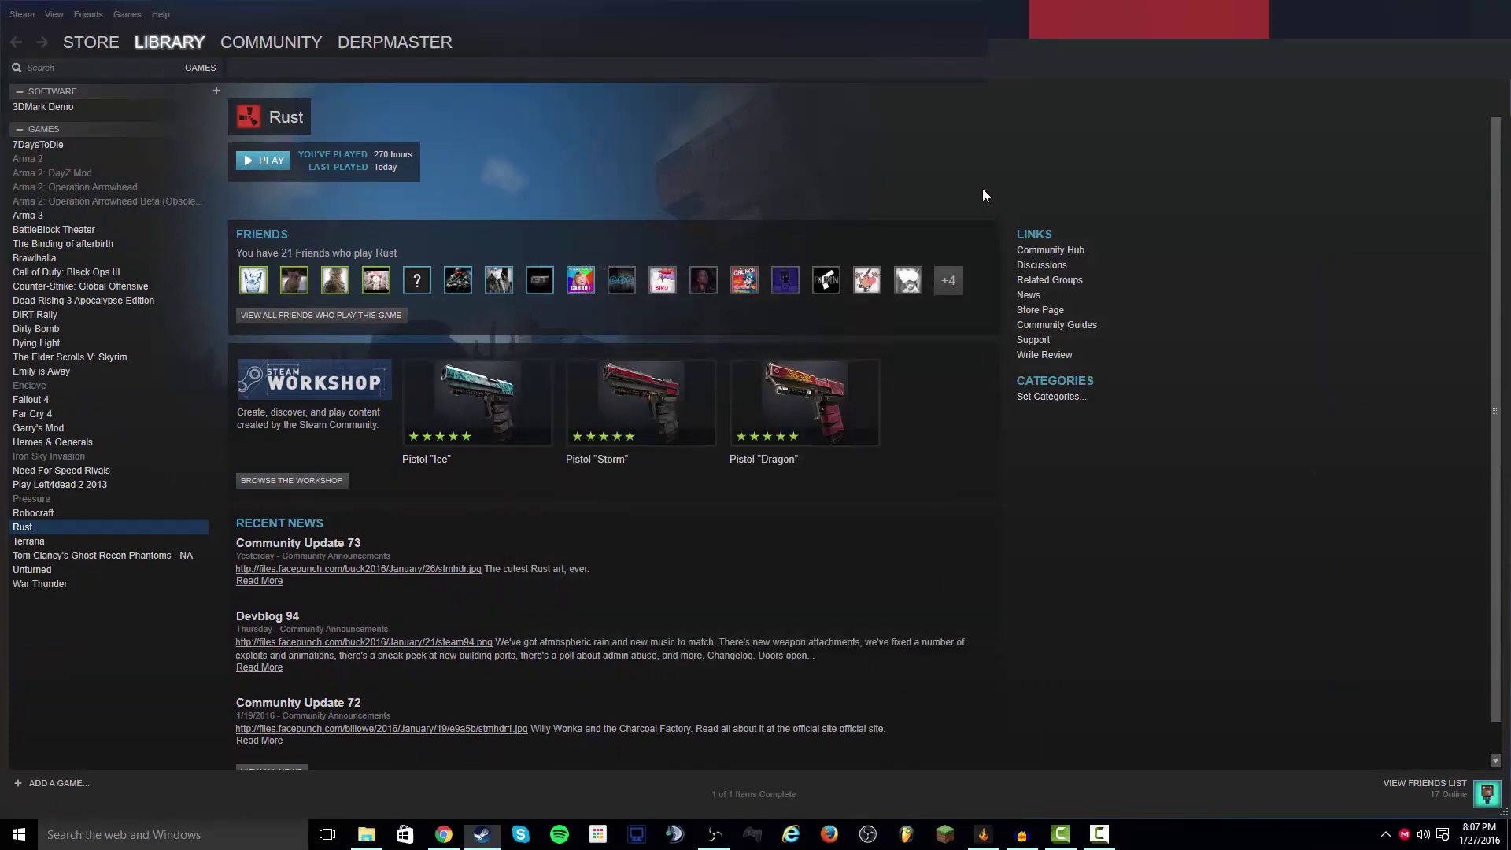
click(14, 16)
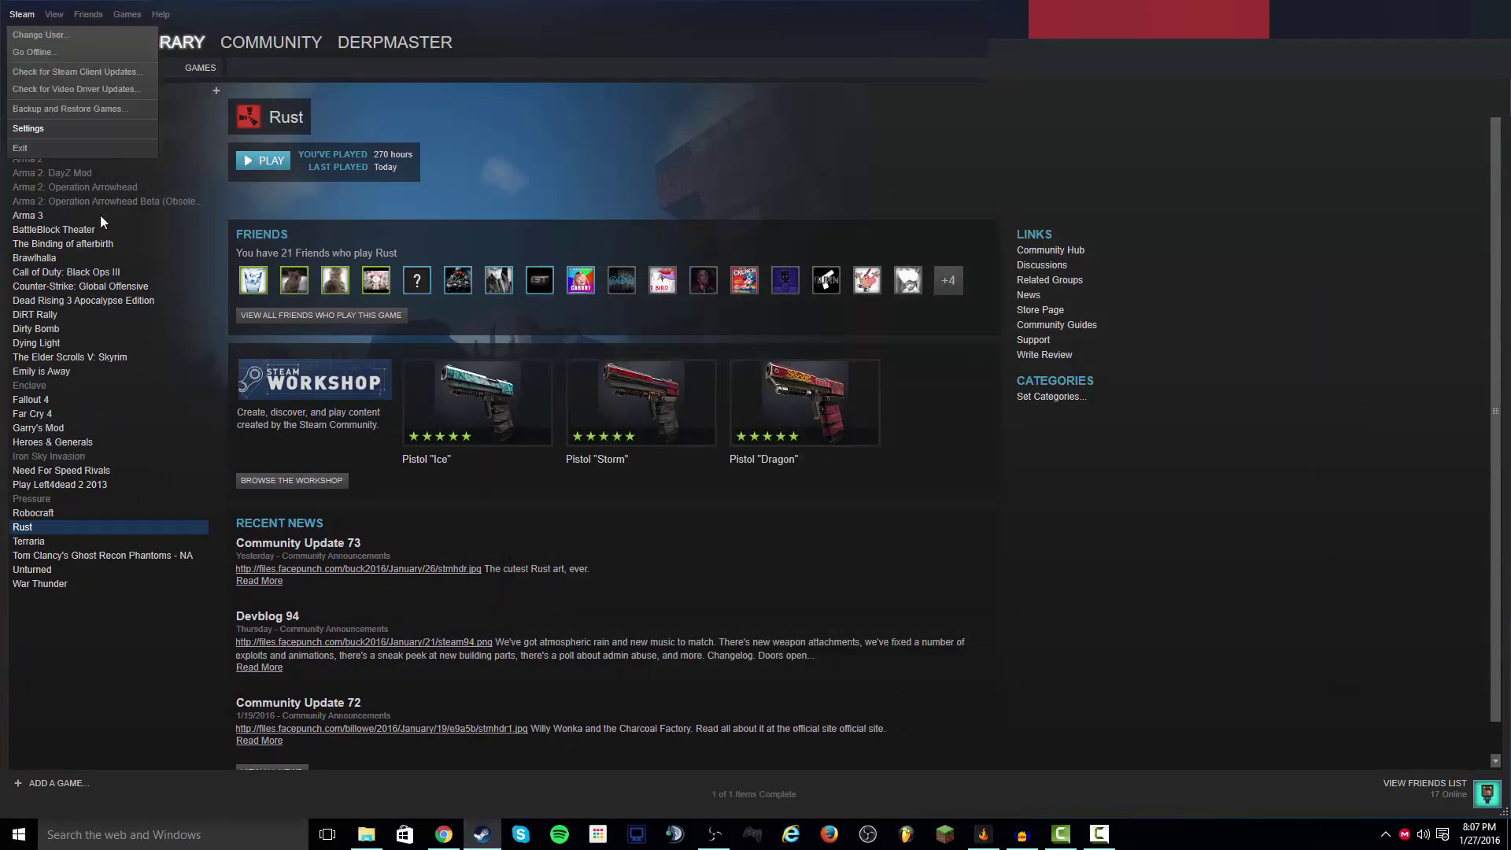
click(87, 149)
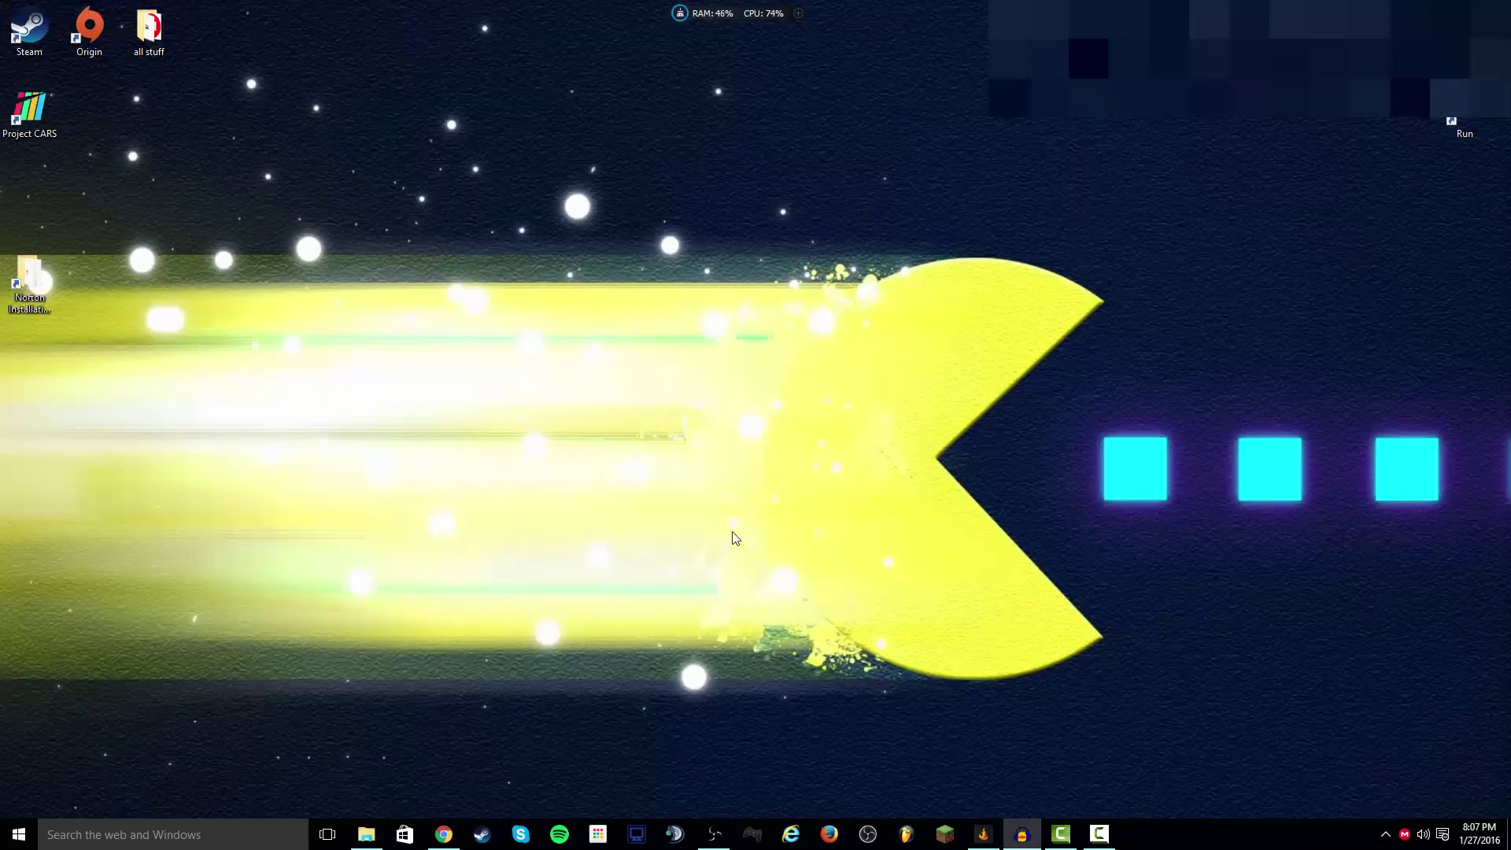
- Start Steam again and show the games library with Rust selected
click(636, 825)
drag(636, 825, 1106, 262)
click(1260, 476)
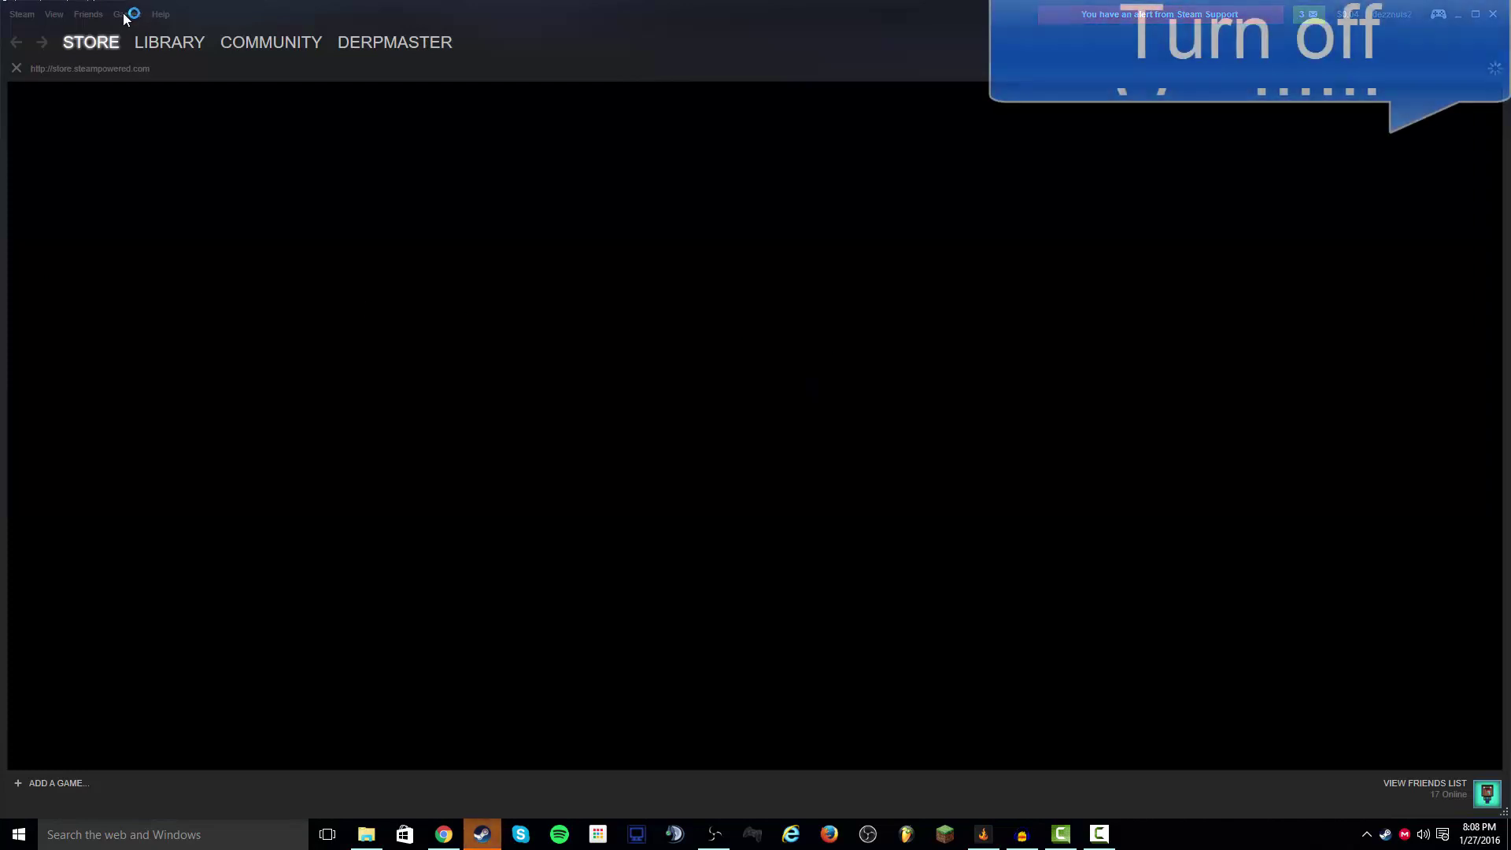
click(127, 14)
click(154, 35)
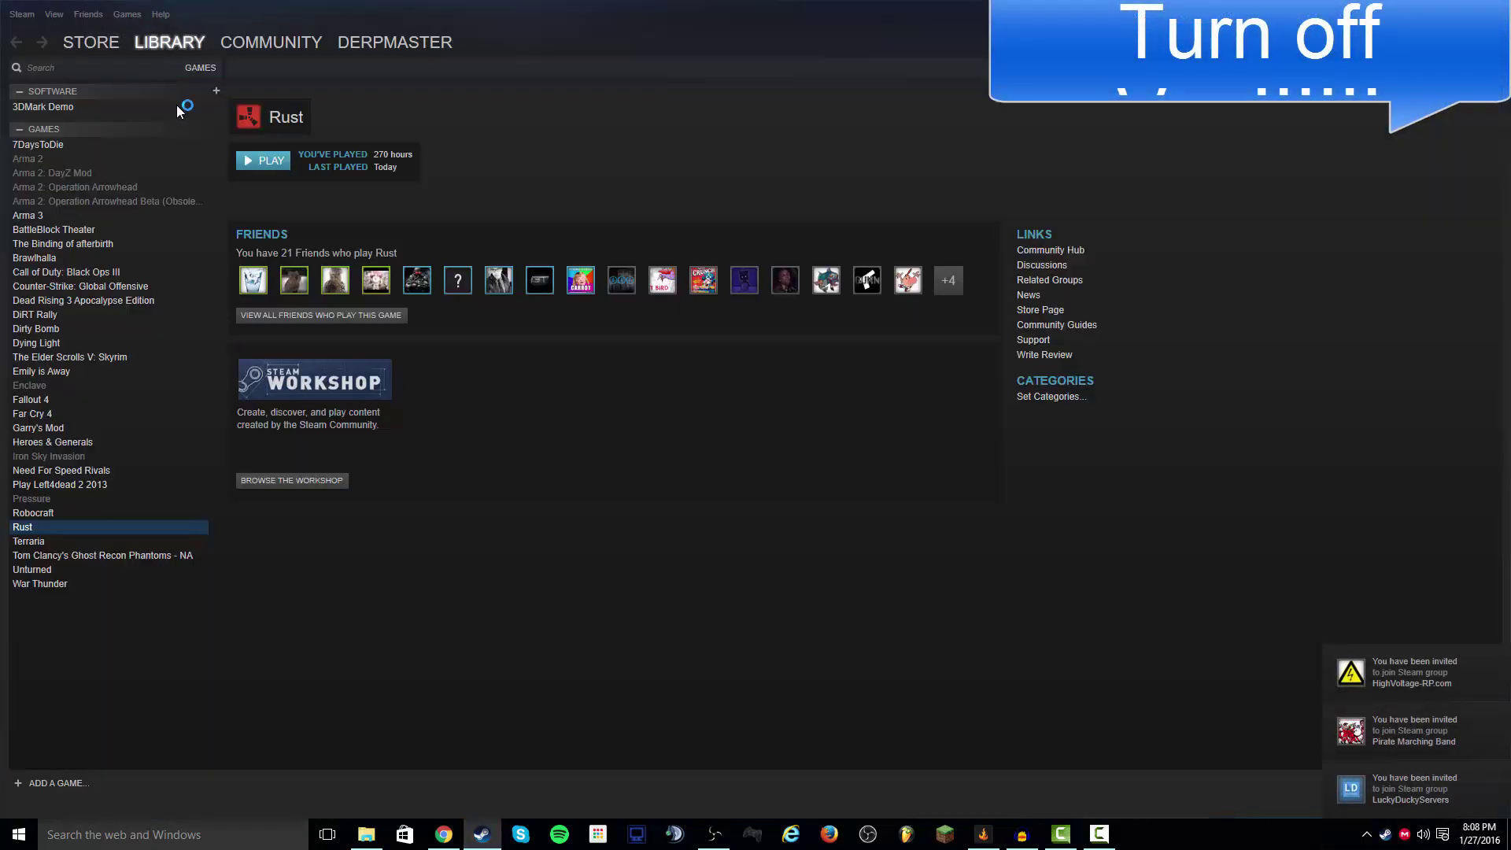
click(127, 15)
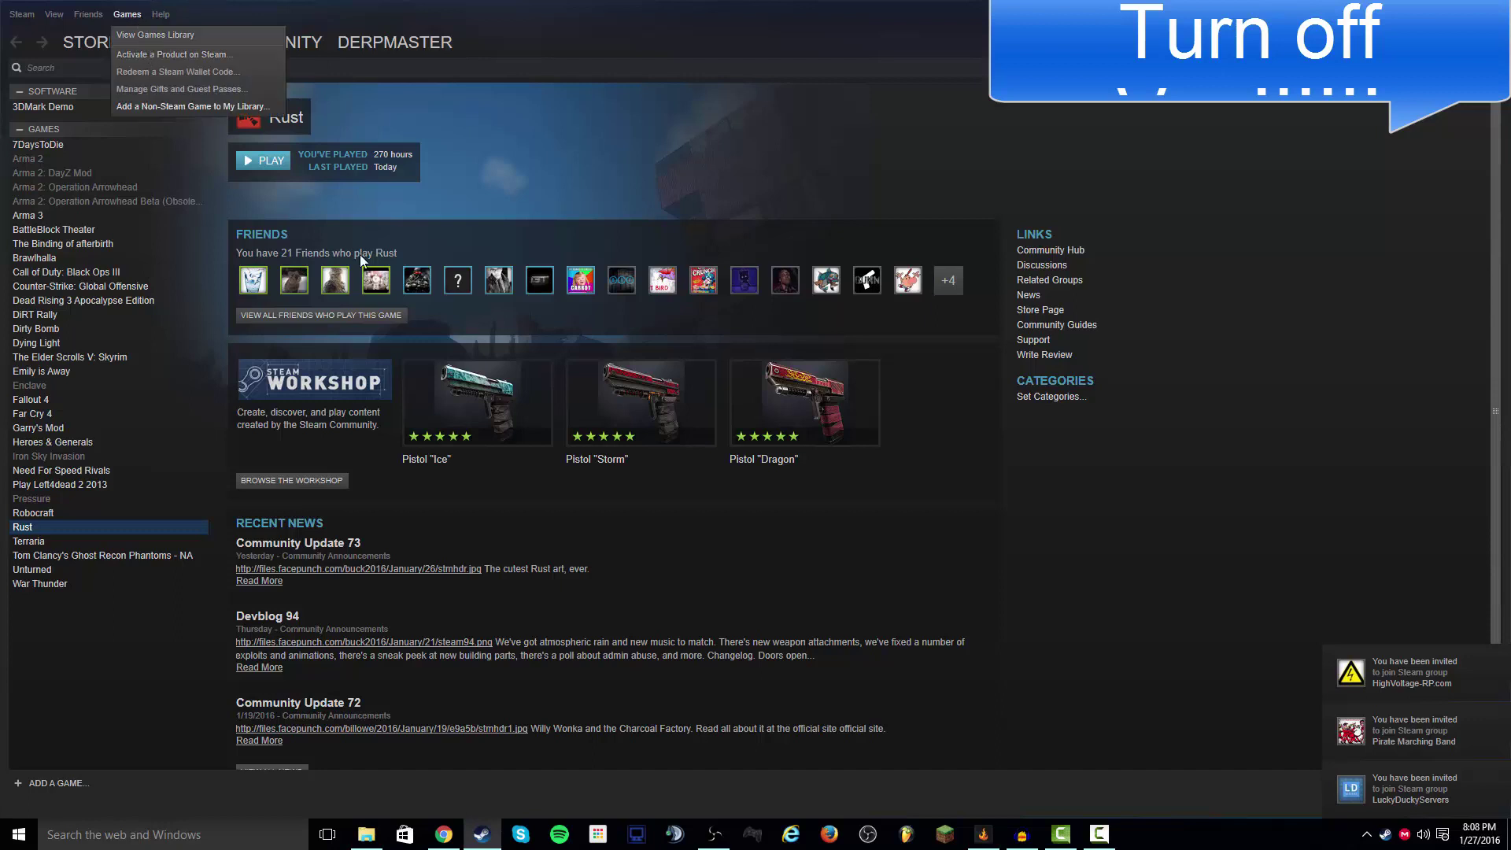
click(236, 190)
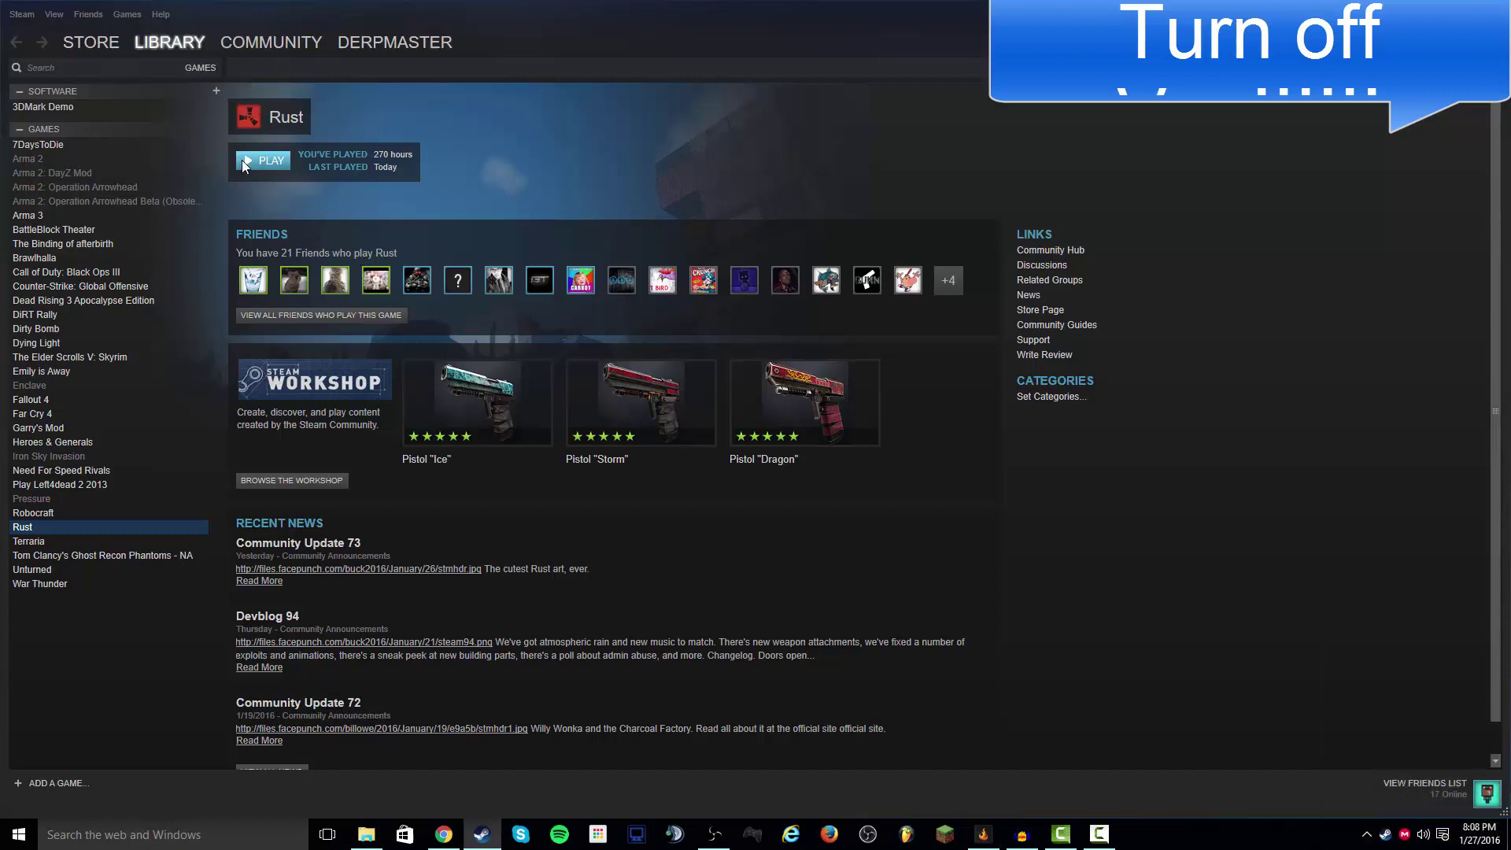
- Launch Rust with the Play Rust option and start the game with the existing configuration settings
click(272, 162)
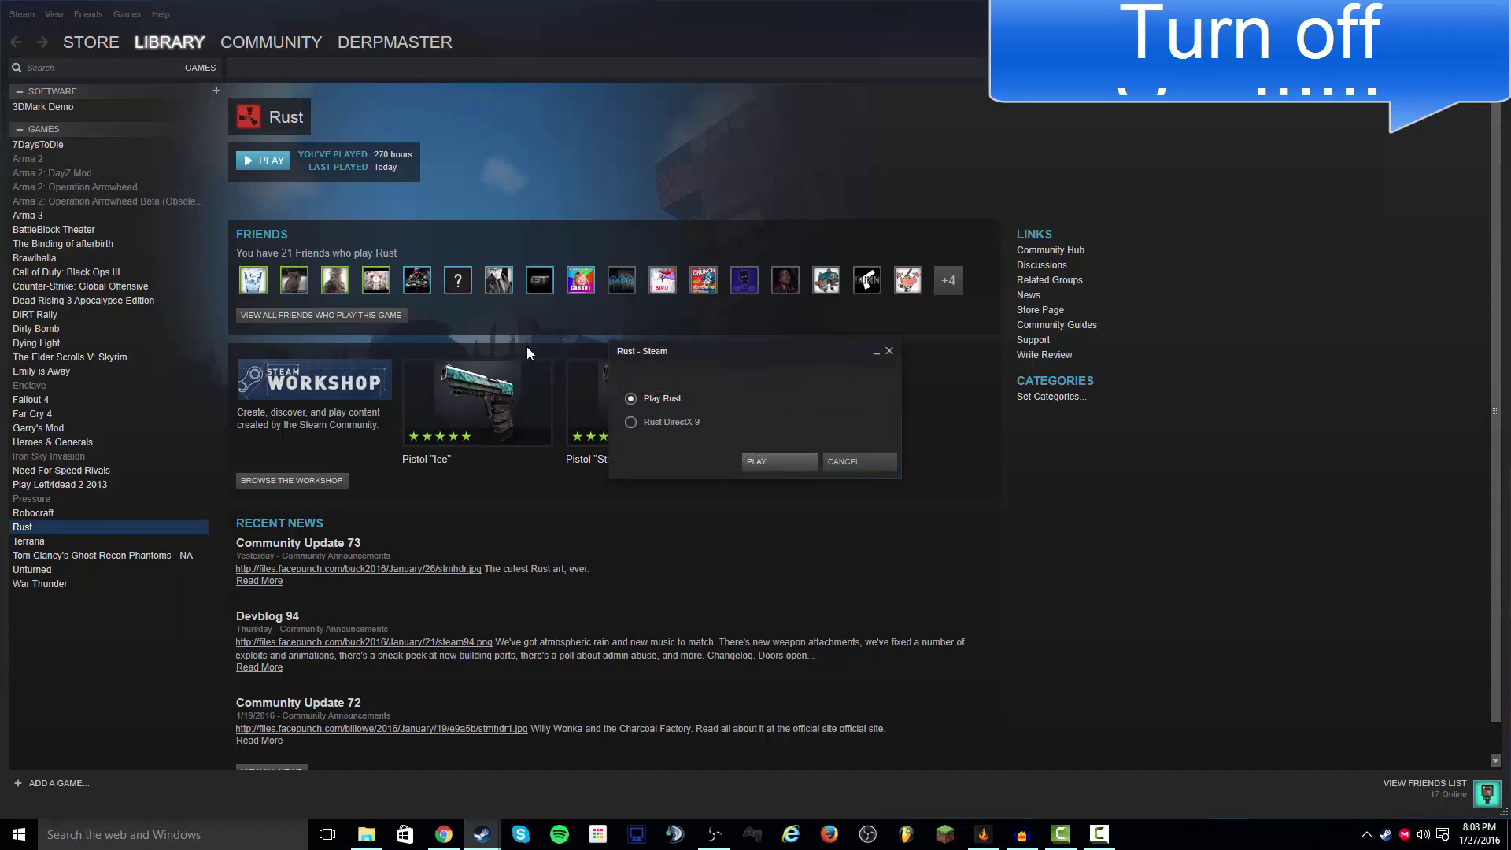
click(776, 460)
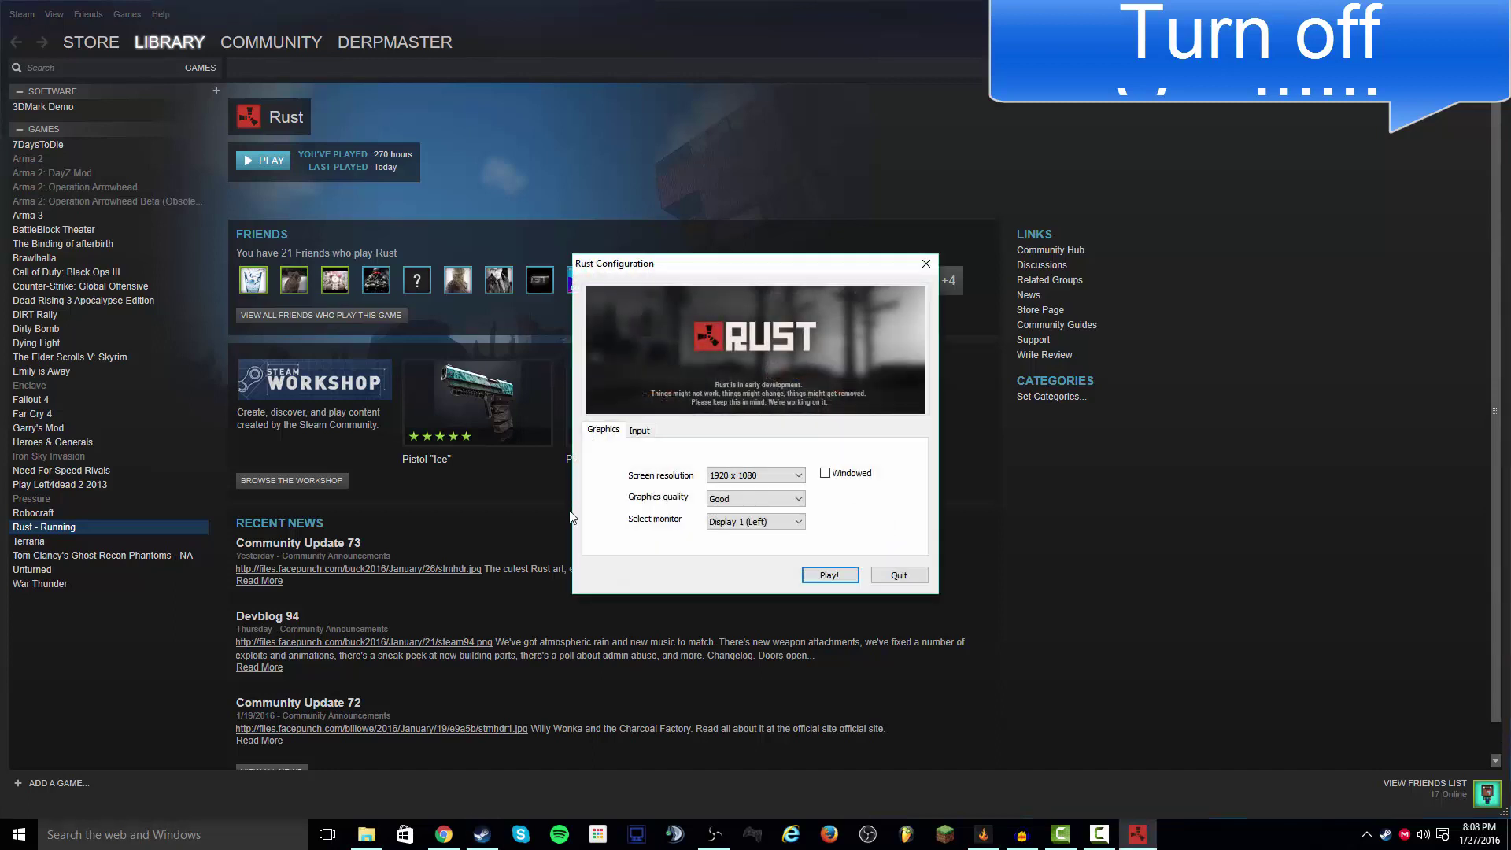
click(833, 577)
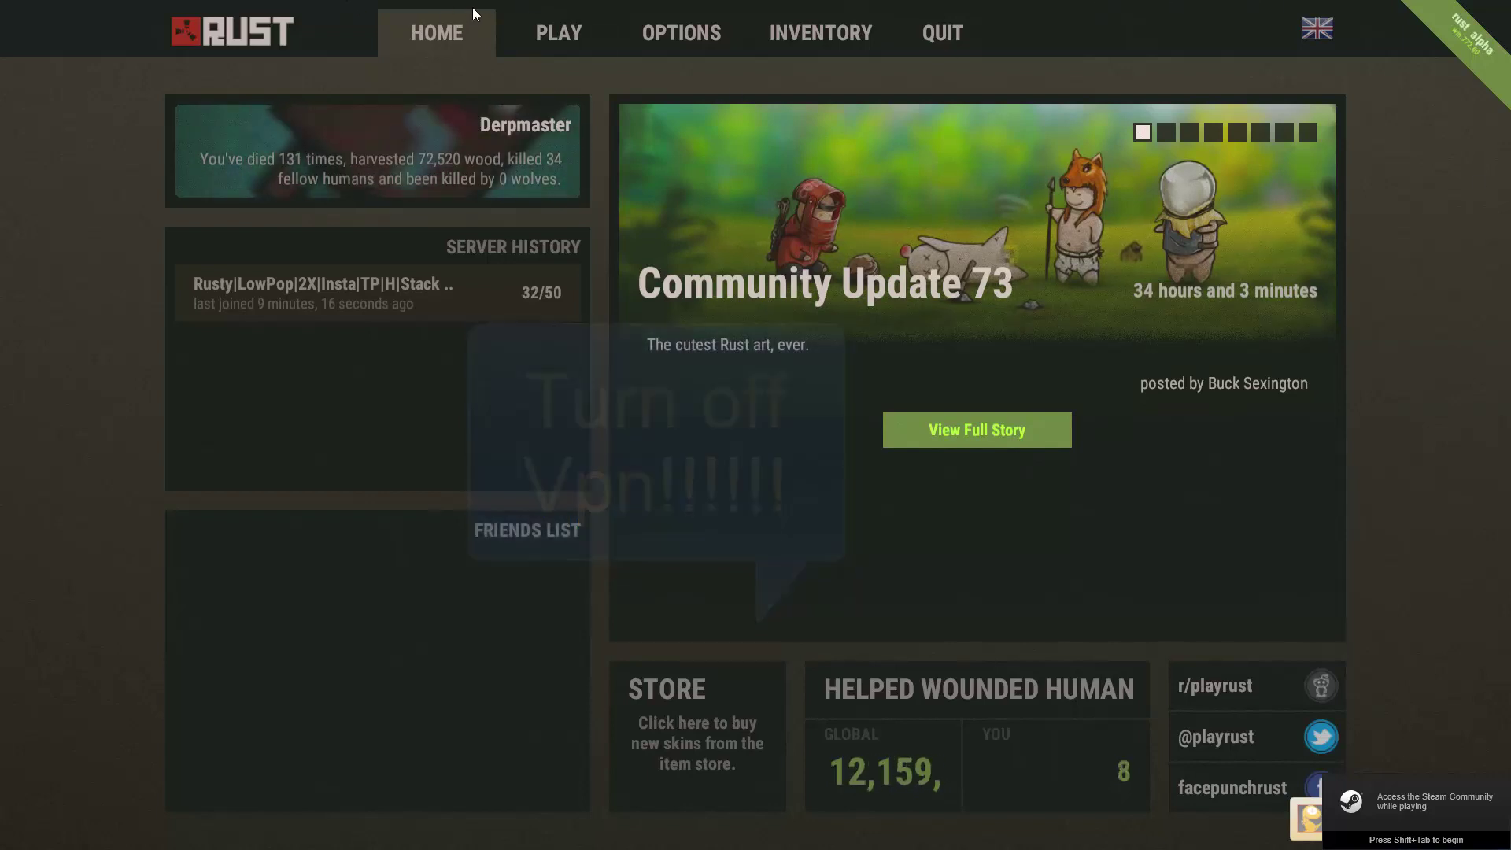
- Join the Rusty|LowPop|2X server from the favourited servers, and wake the character to move around the base
click(540, 33)
click(348, 523)
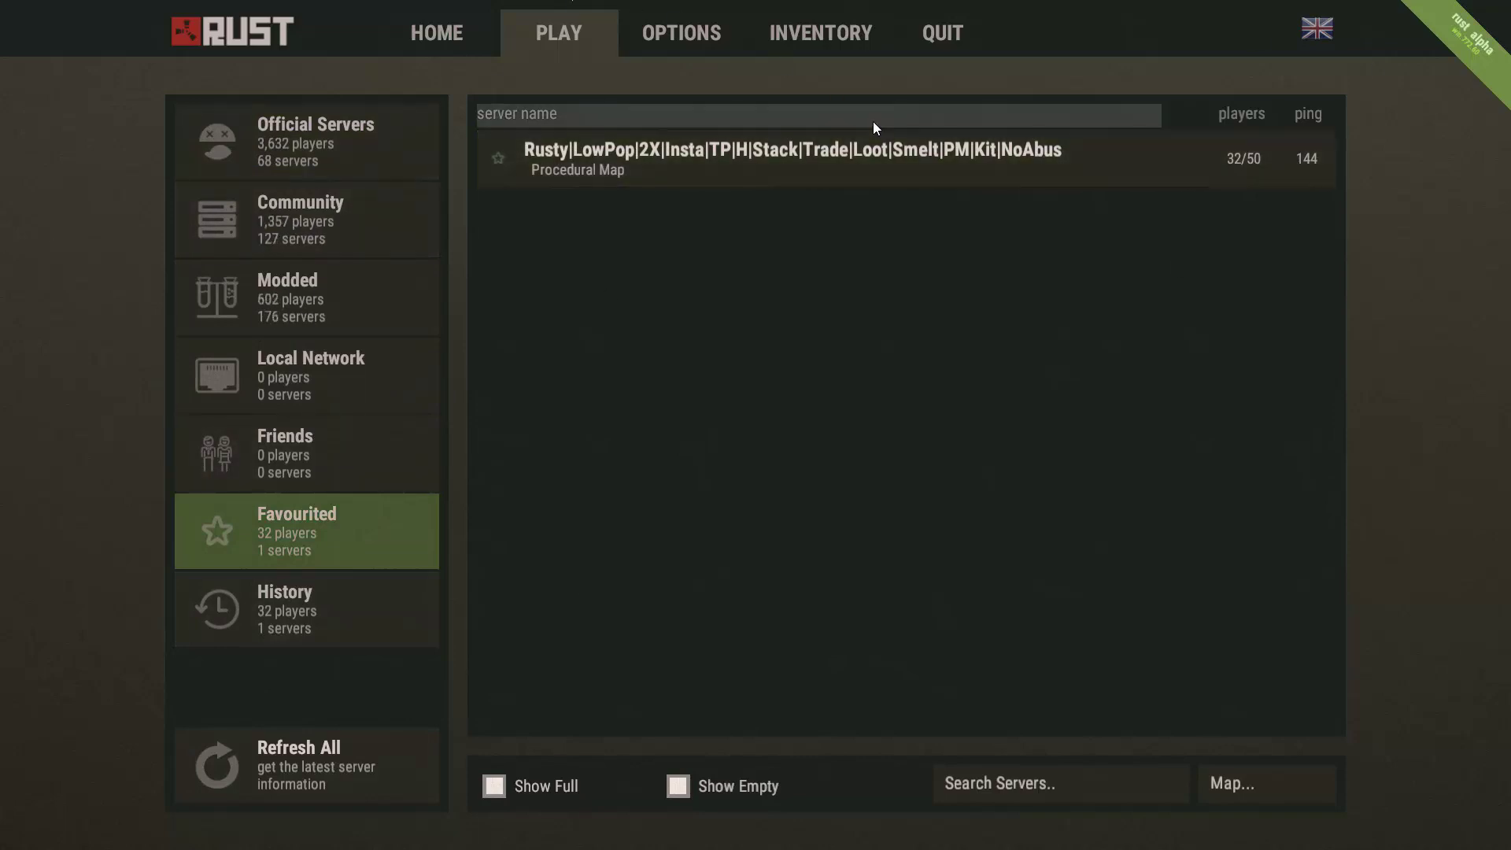
click(918, 169)
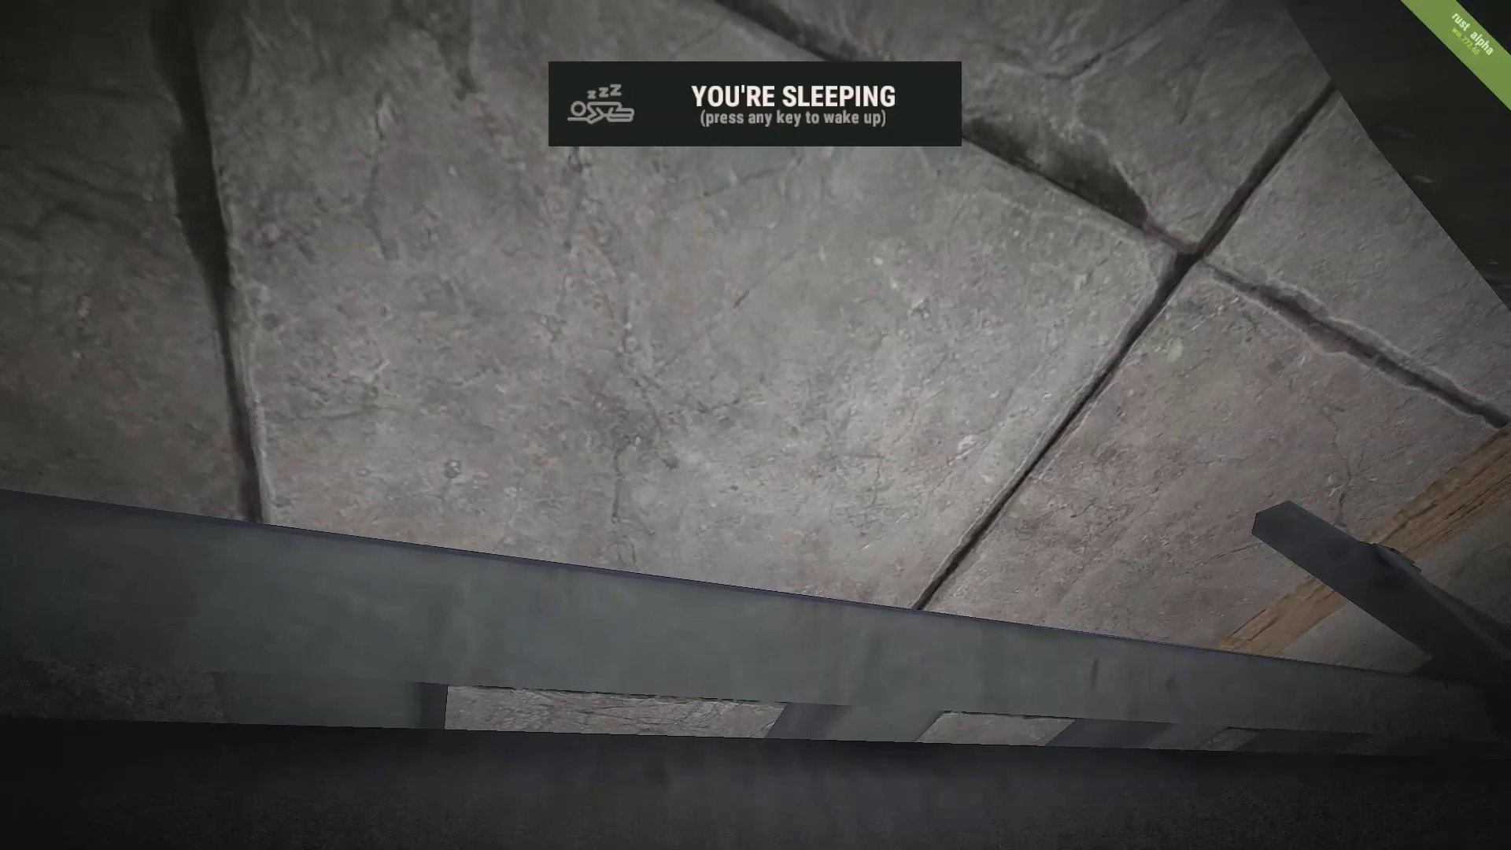
key(space)
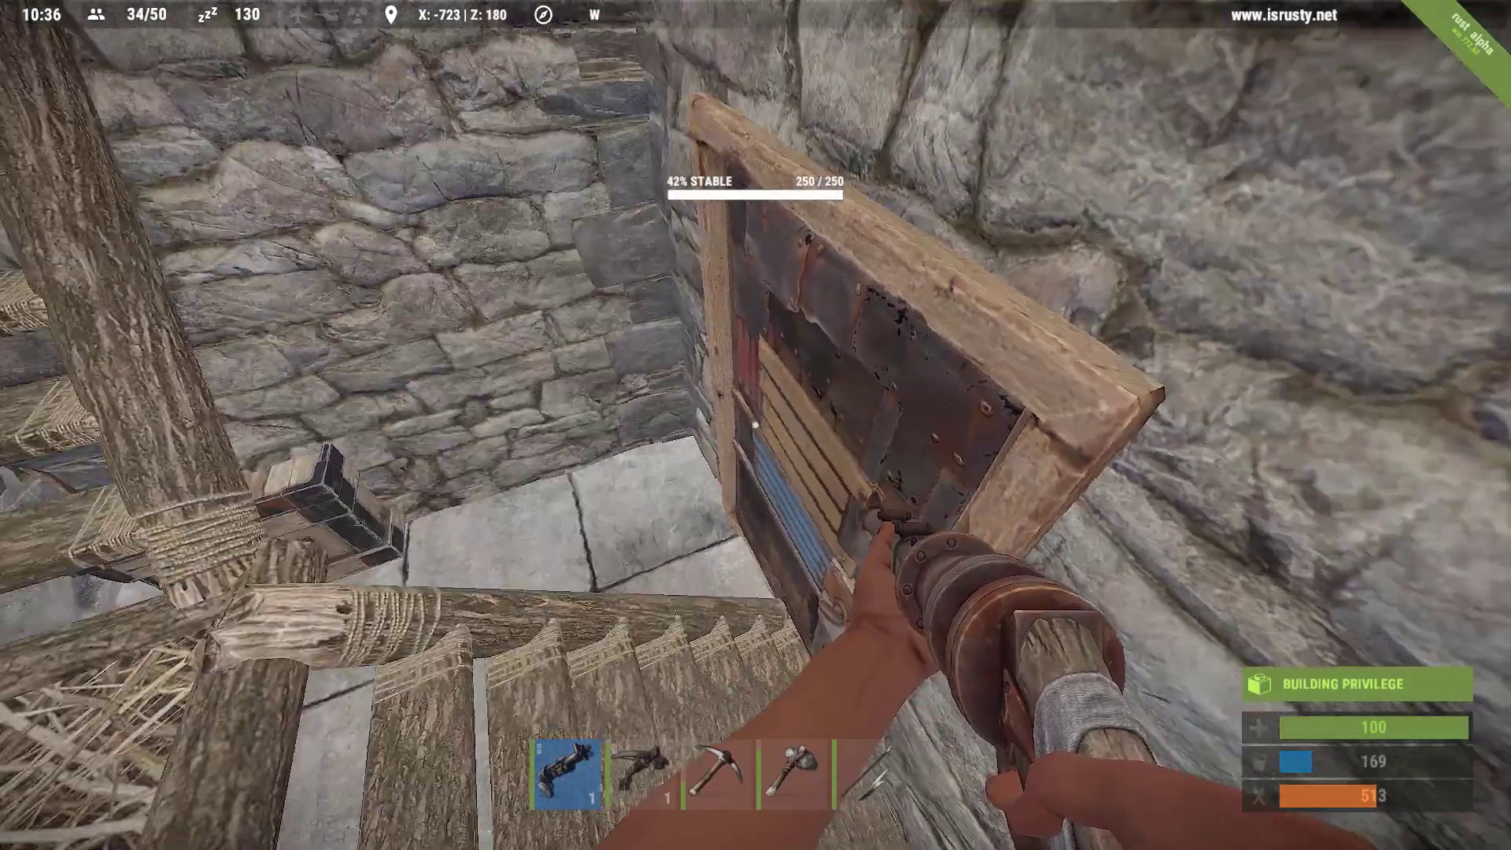
key(w)
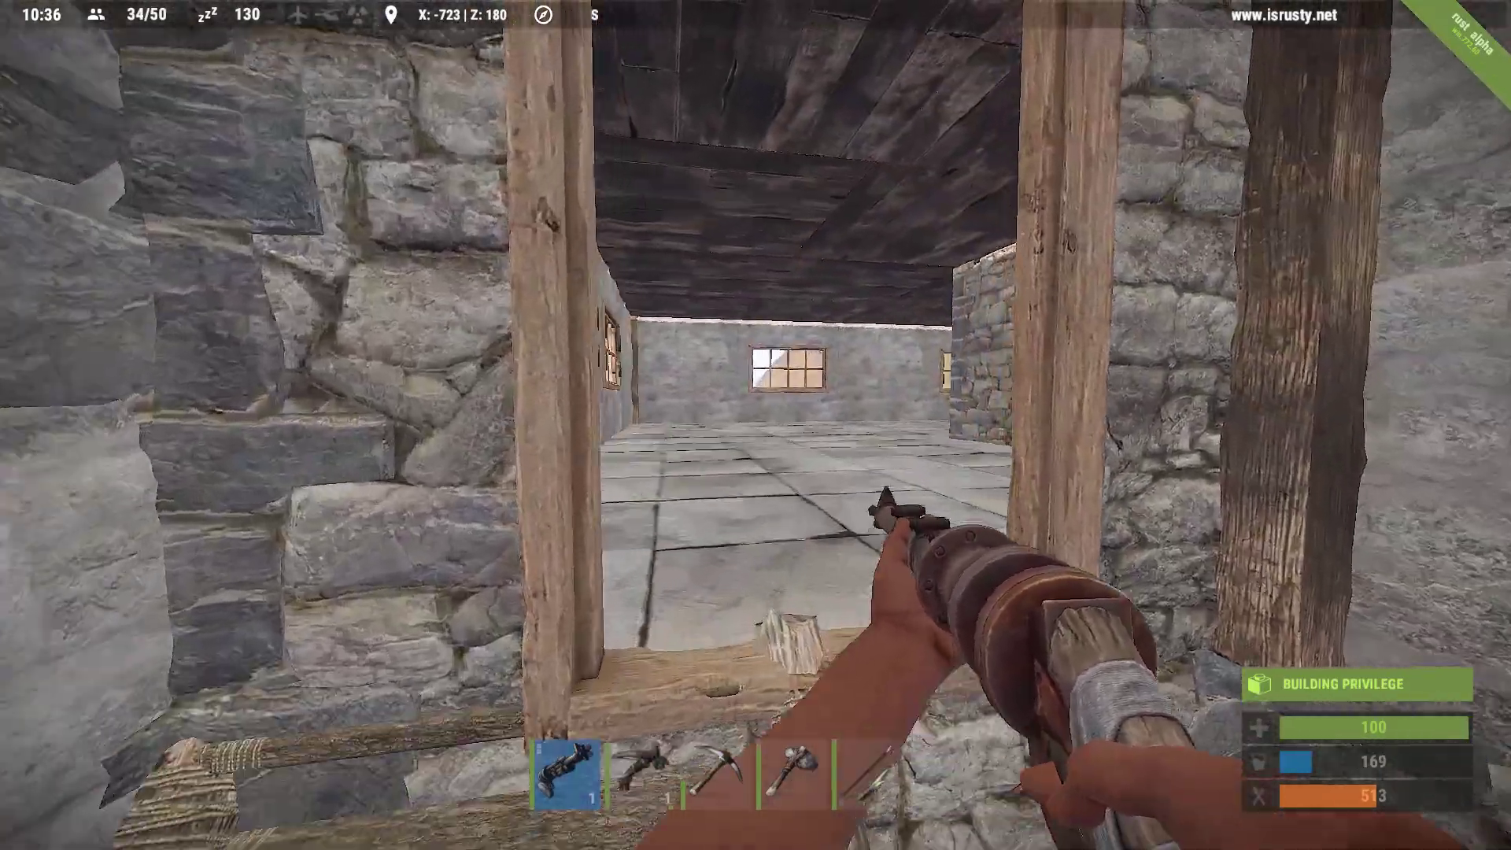